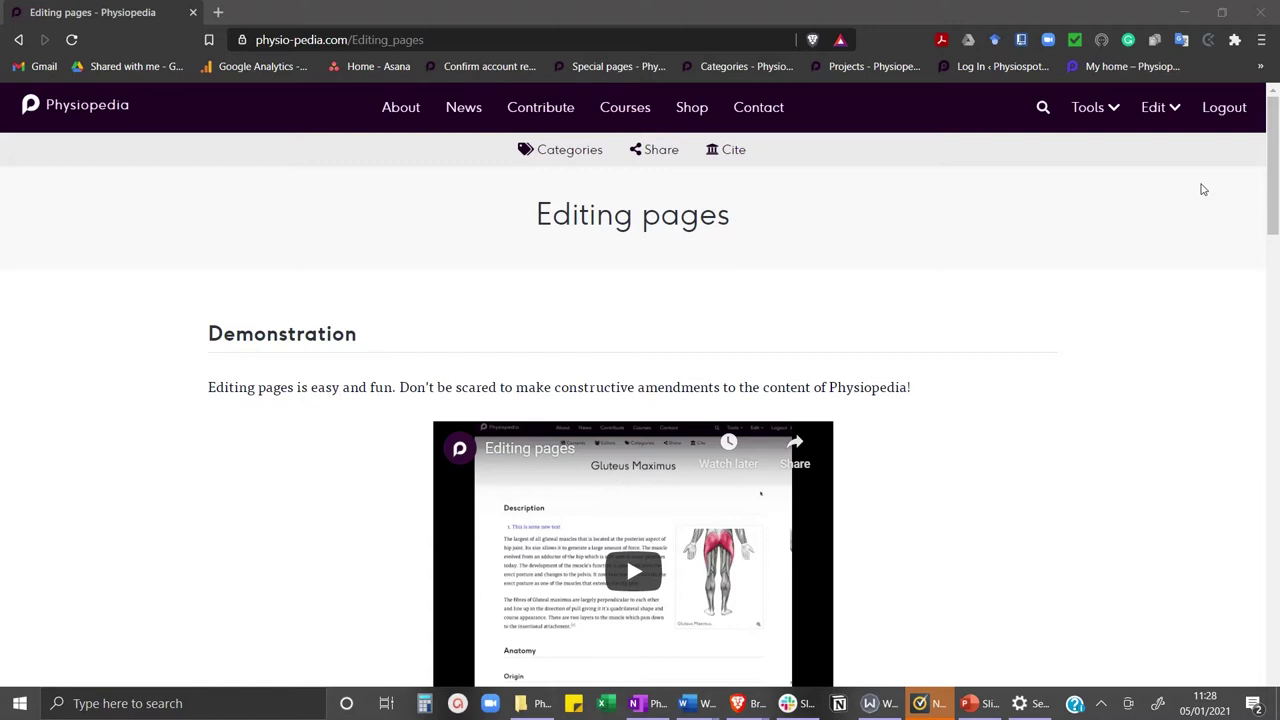
# Return to the Gluteus Maximus page and open it for visual editing
pyautogui.hotkey('alt', 'Left')
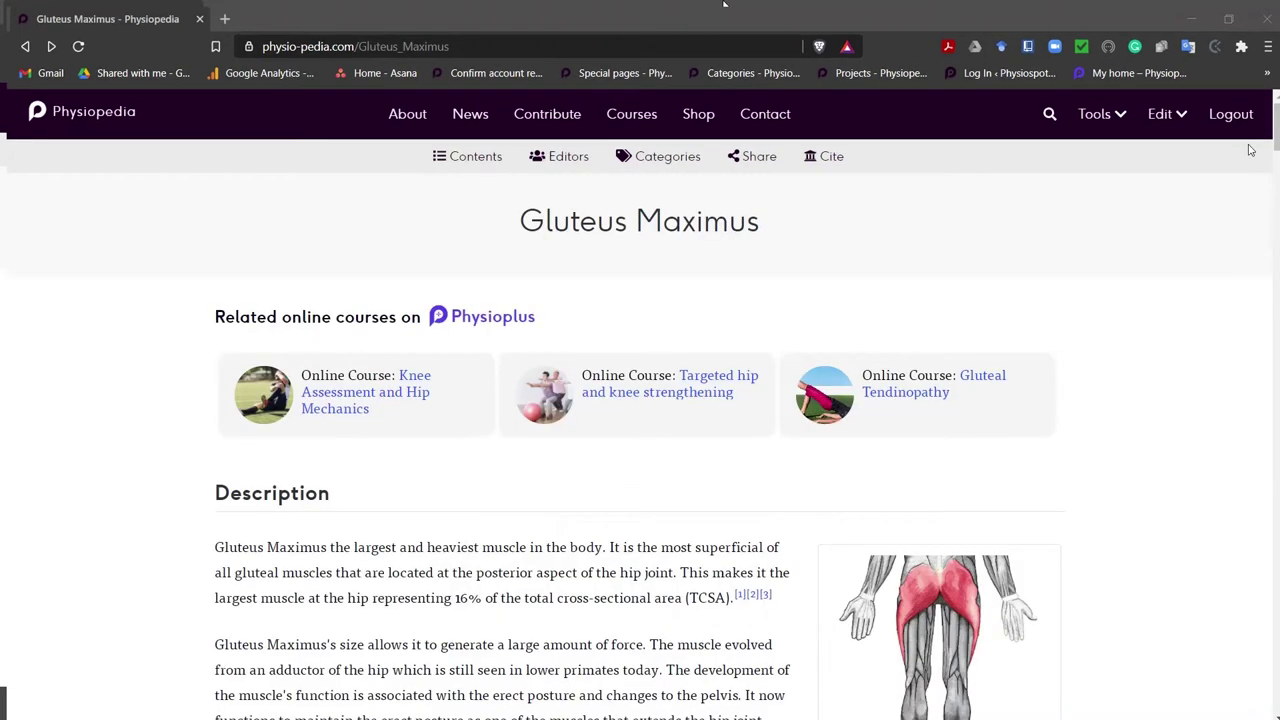
pyautogui.click(1182, 120)
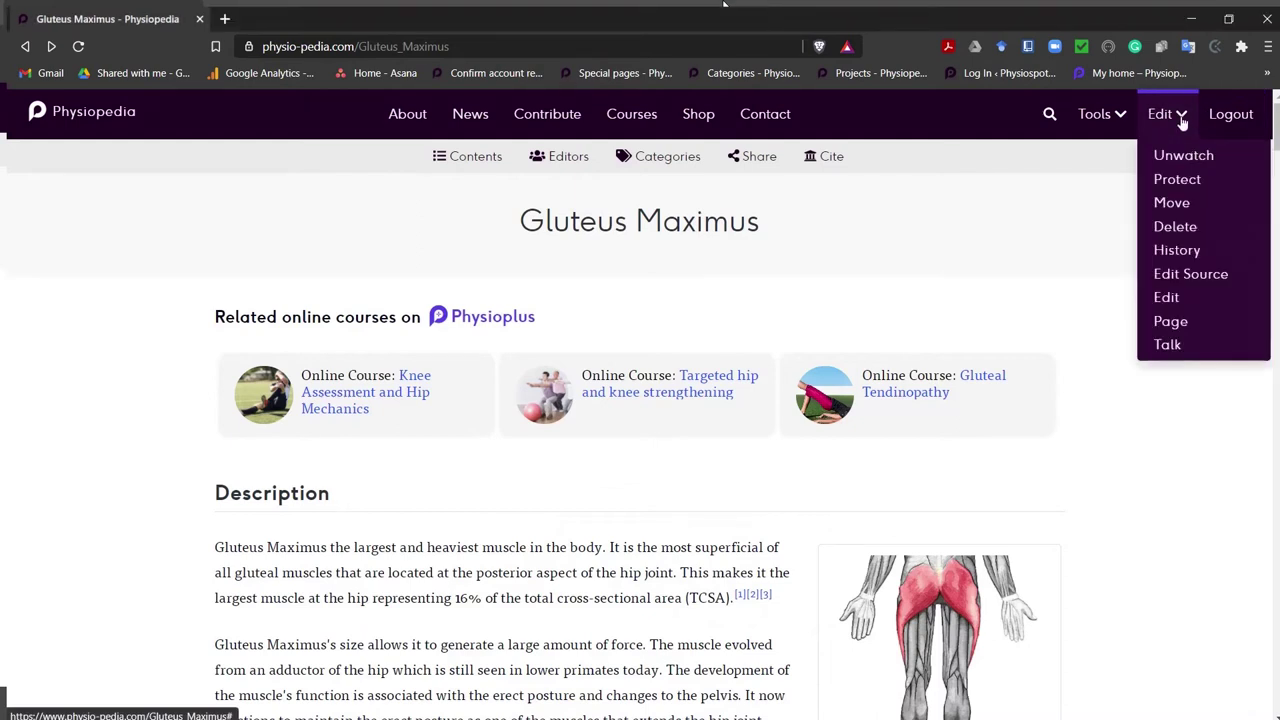
pyautogui.click(1168, 297)
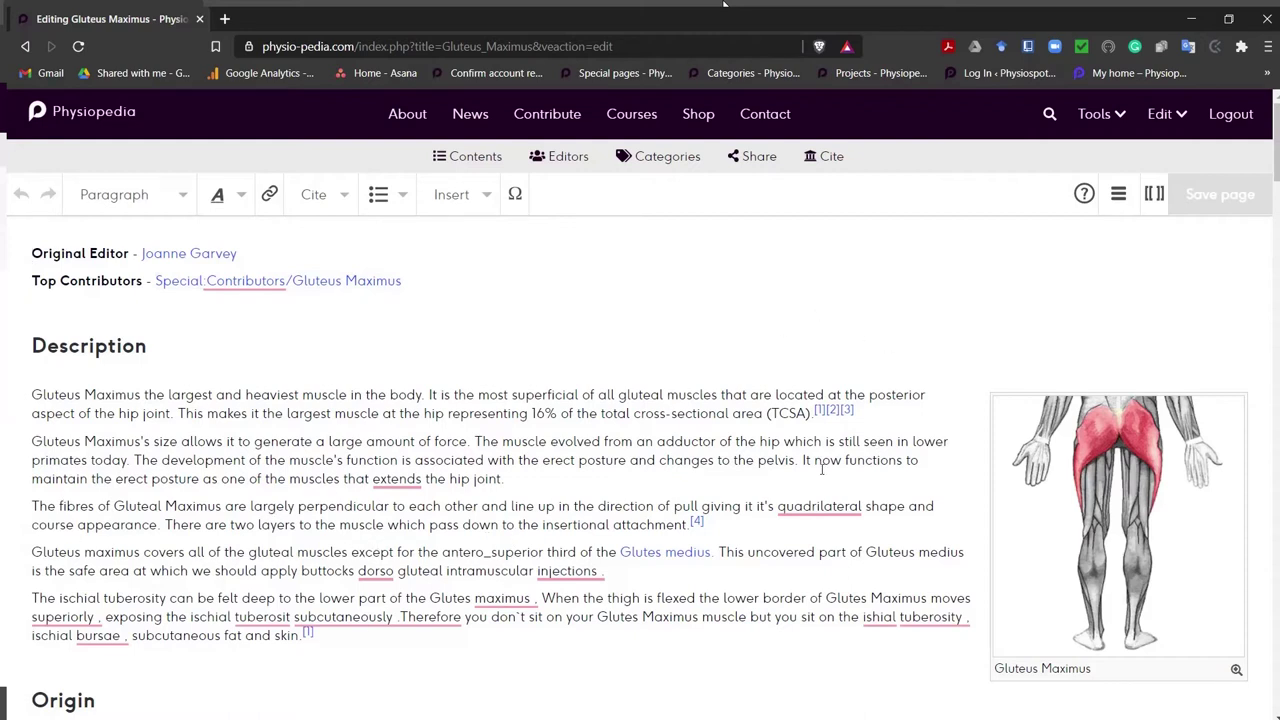
# Add the line "This is practice text" as its own paragraph at the start of the Description section
pyautogui.click(143, 445)
pyautogui.moveTo(138, 441); pyautogui.dragTo(514, 552)
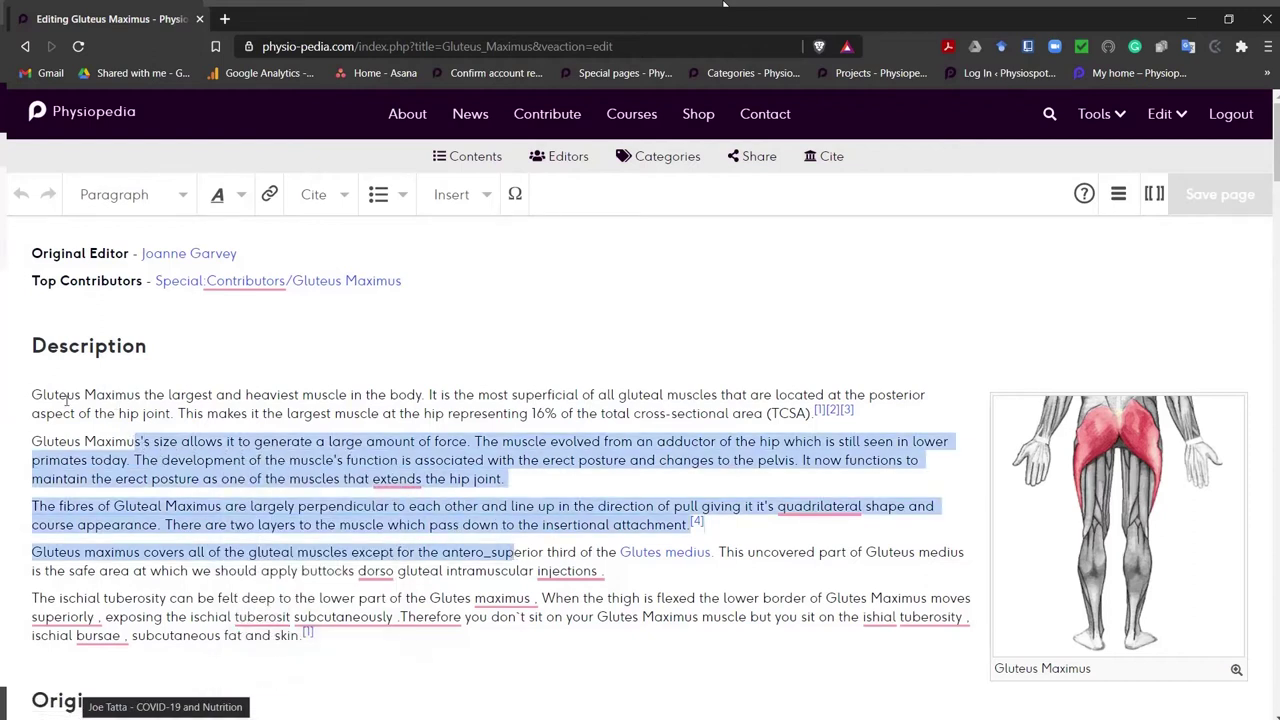
pyautogui.click(28, 394)
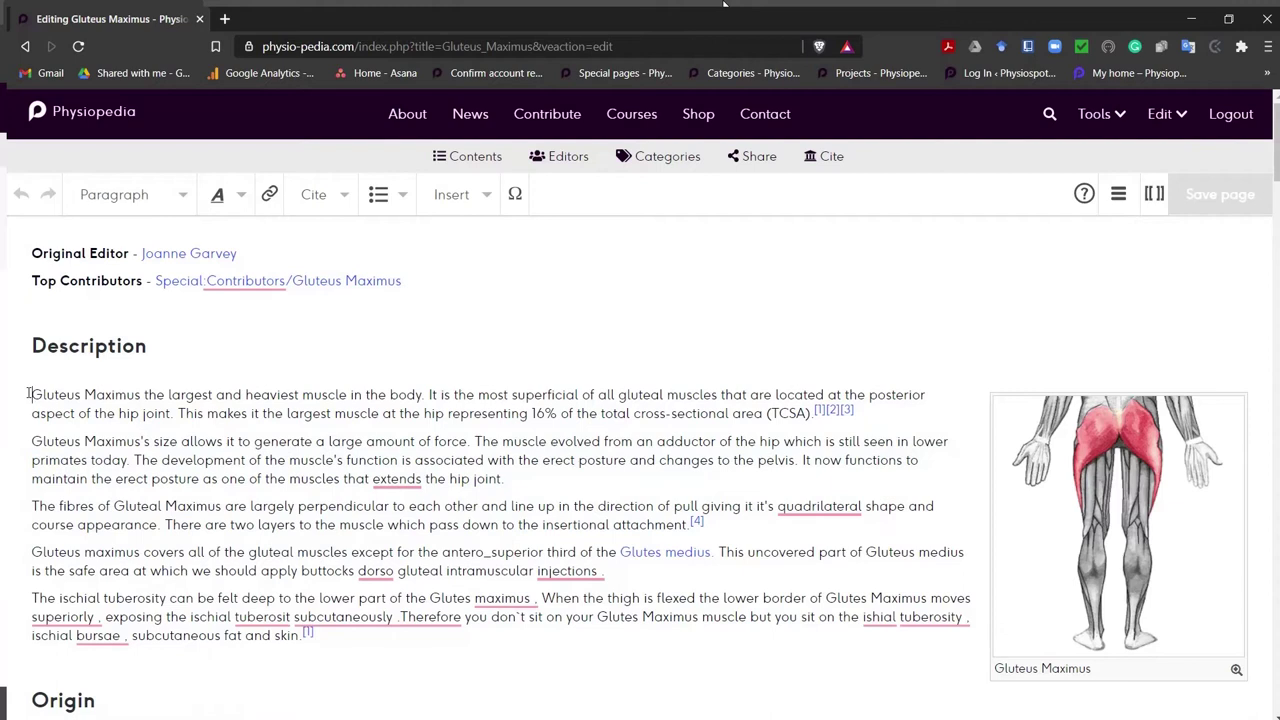
pyautogui.write('This is pract')
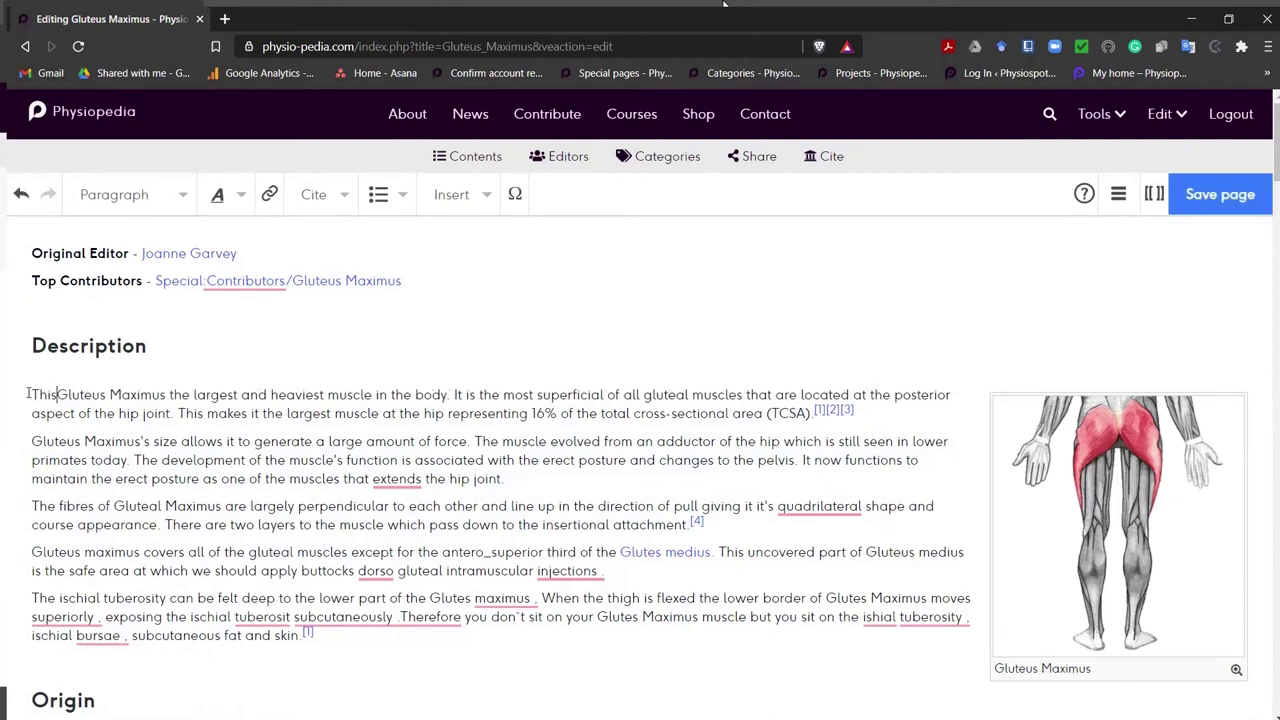
pyautogui.write('ice text')
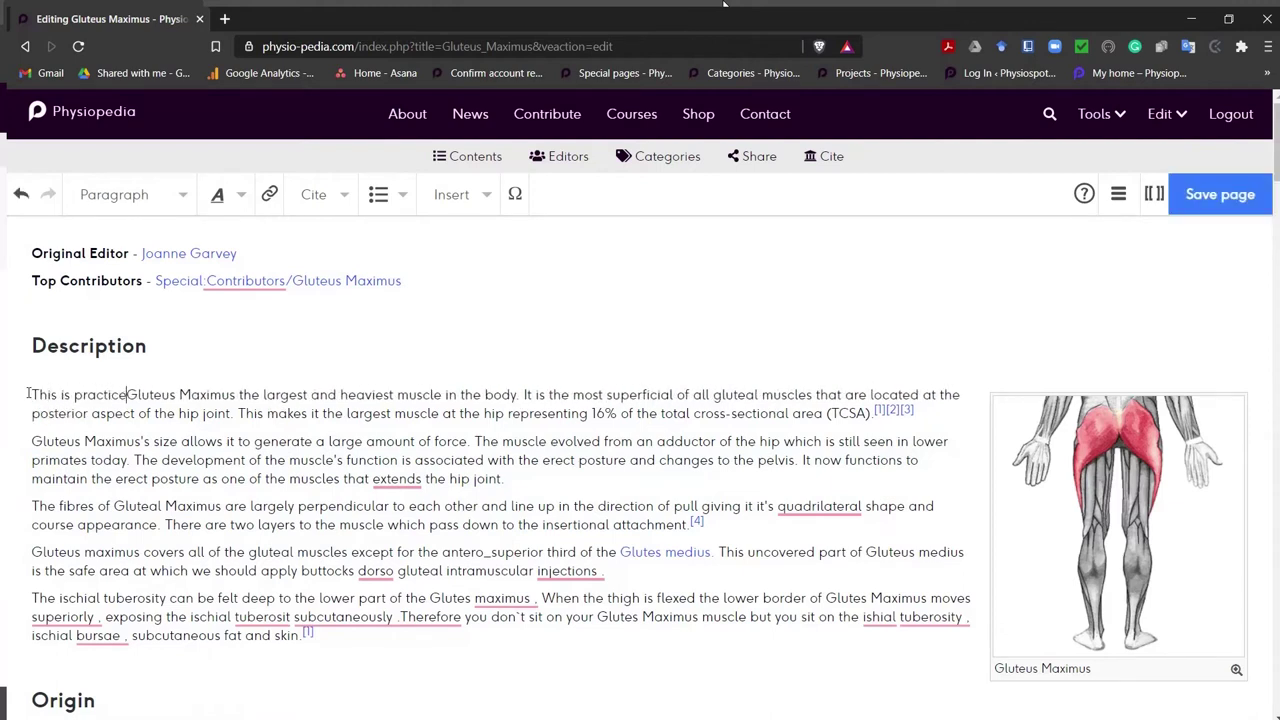
pyautogui.press('Return')
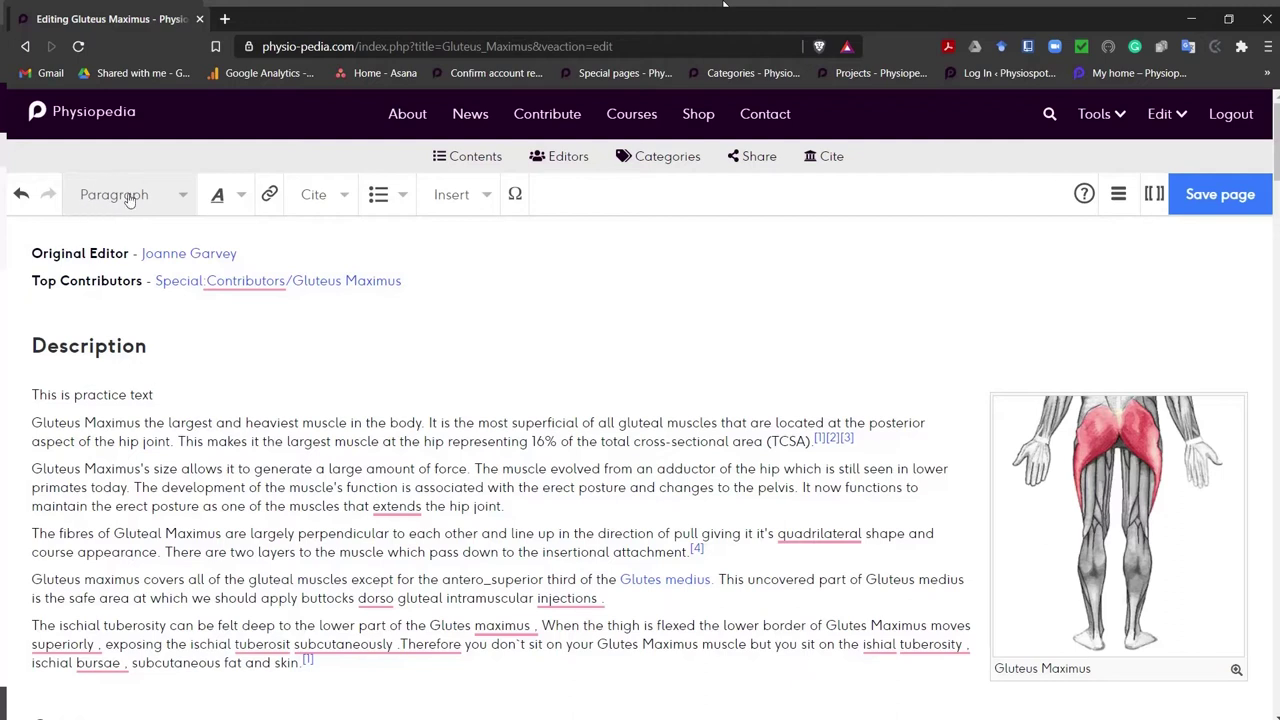
# Try the Heading and Sub-heading 1 formats on the practice text line and set it back to Paragraph
pyautogui.click(183, 200)
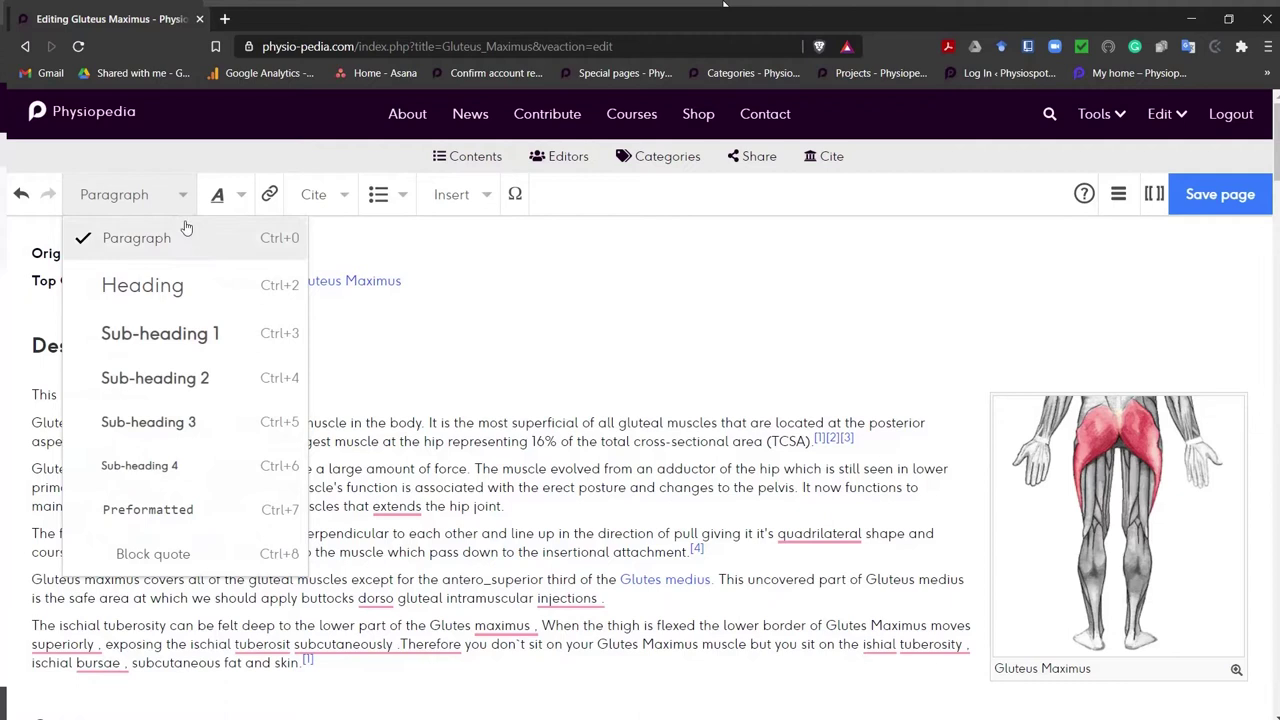
pyautogui.click(198, 292)
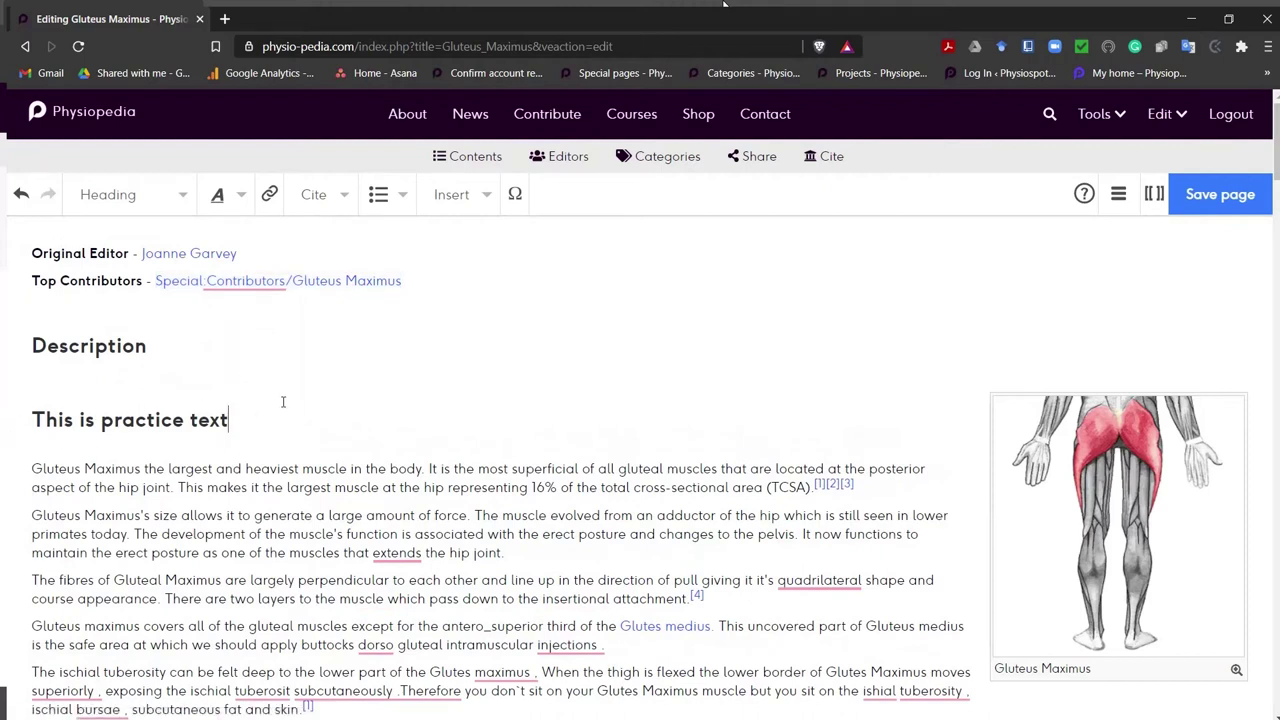
pyautogui.click(177, 200)
pyautogui.click(185, 336)
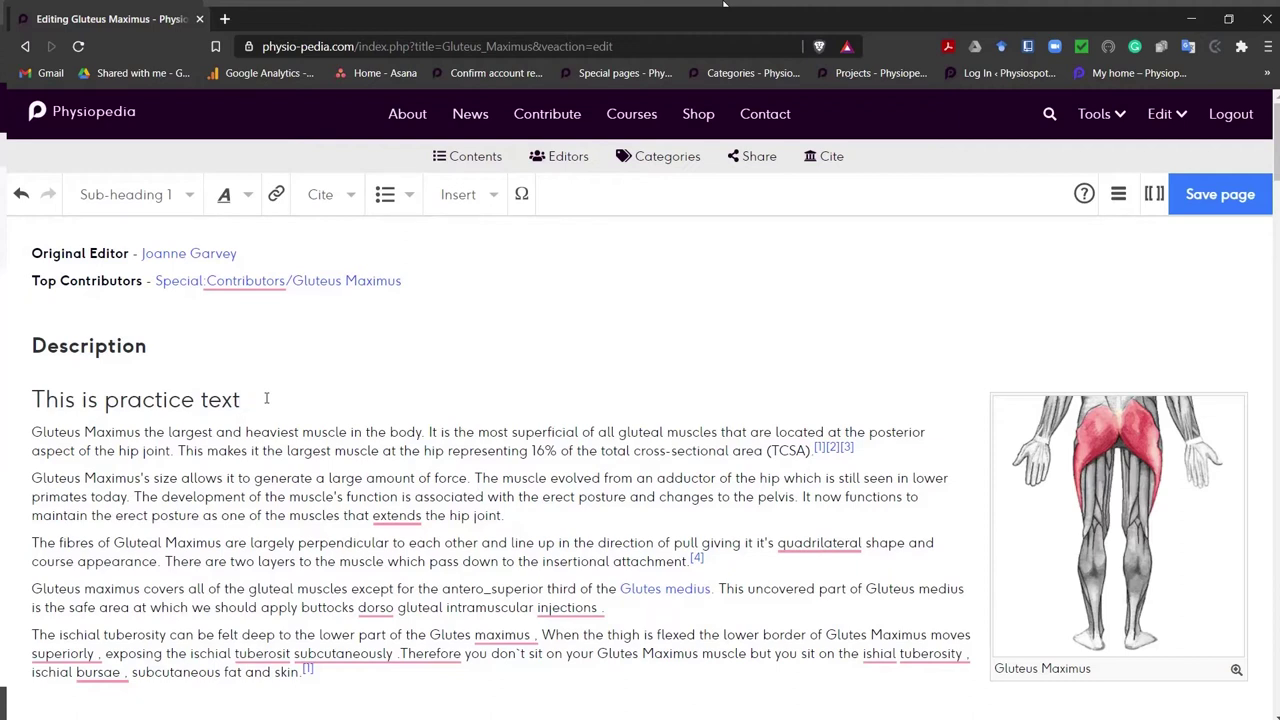
pyautogui.click(189, 200)
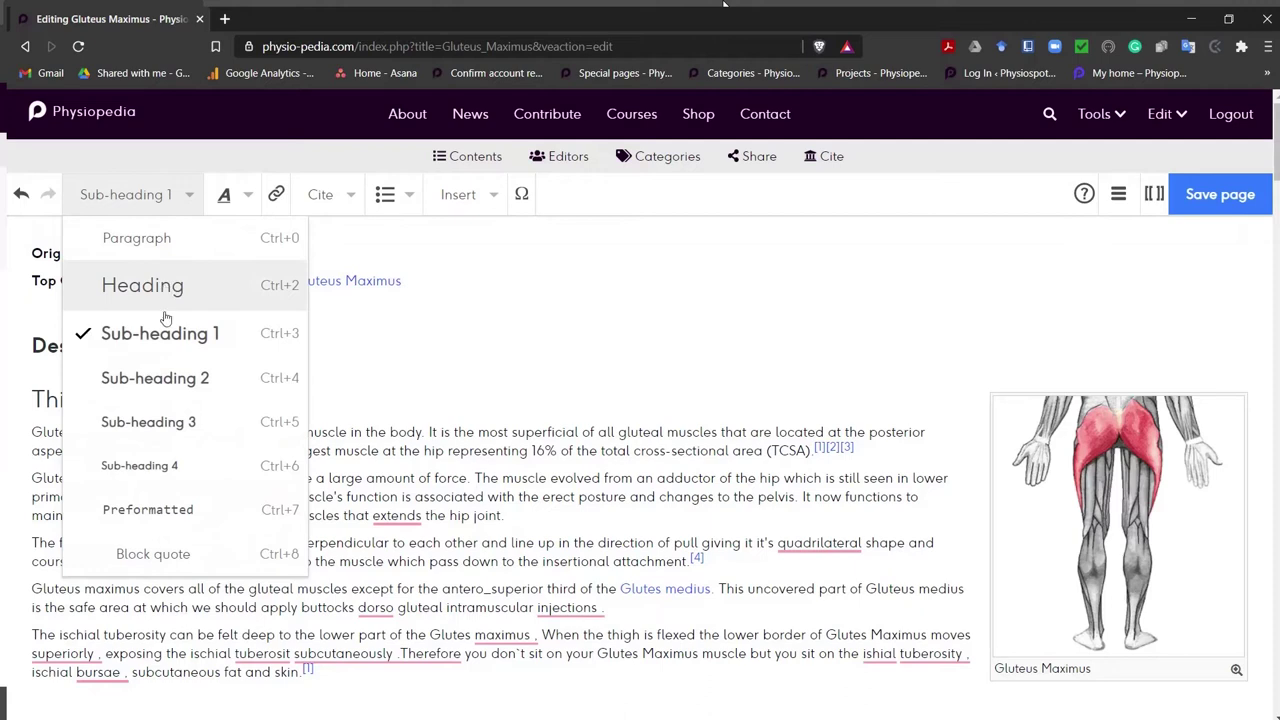
pyautogui.click(160, 239)
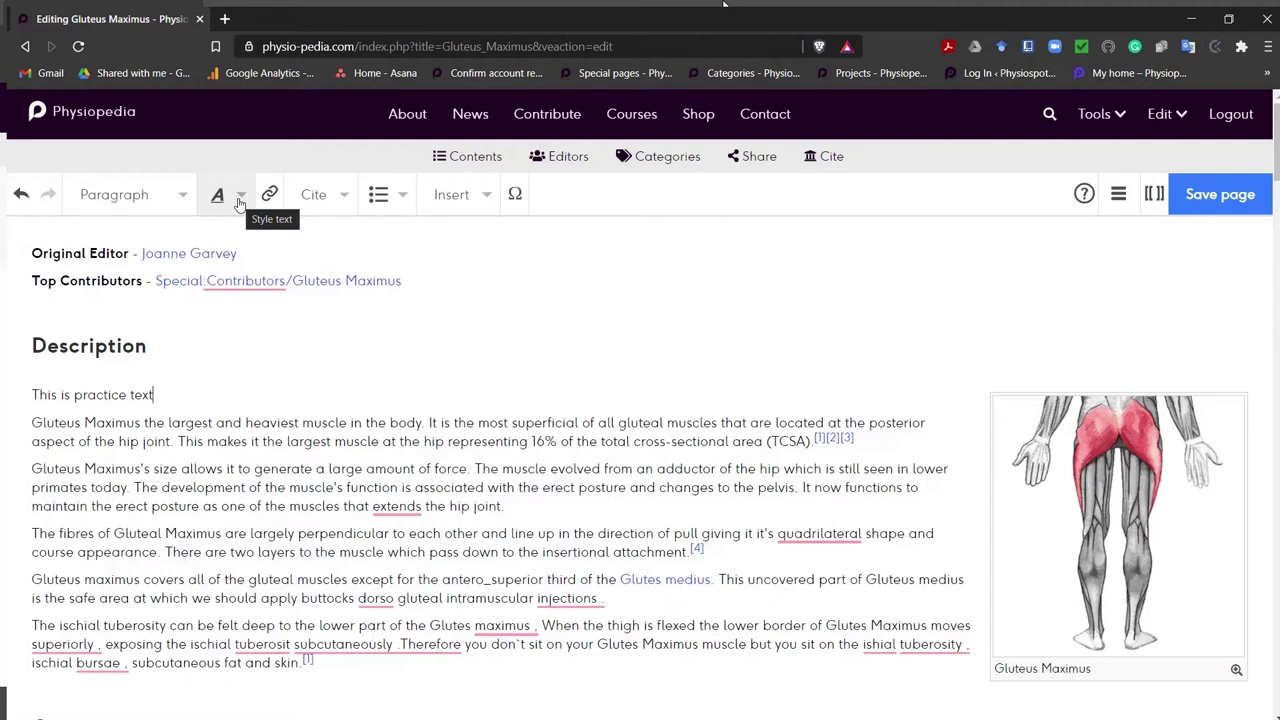
# Make the "This is practice text" line bold, underlined and italic
pyautogui.moveTo(182, 395); pyautogui.dragTo(25, 393)
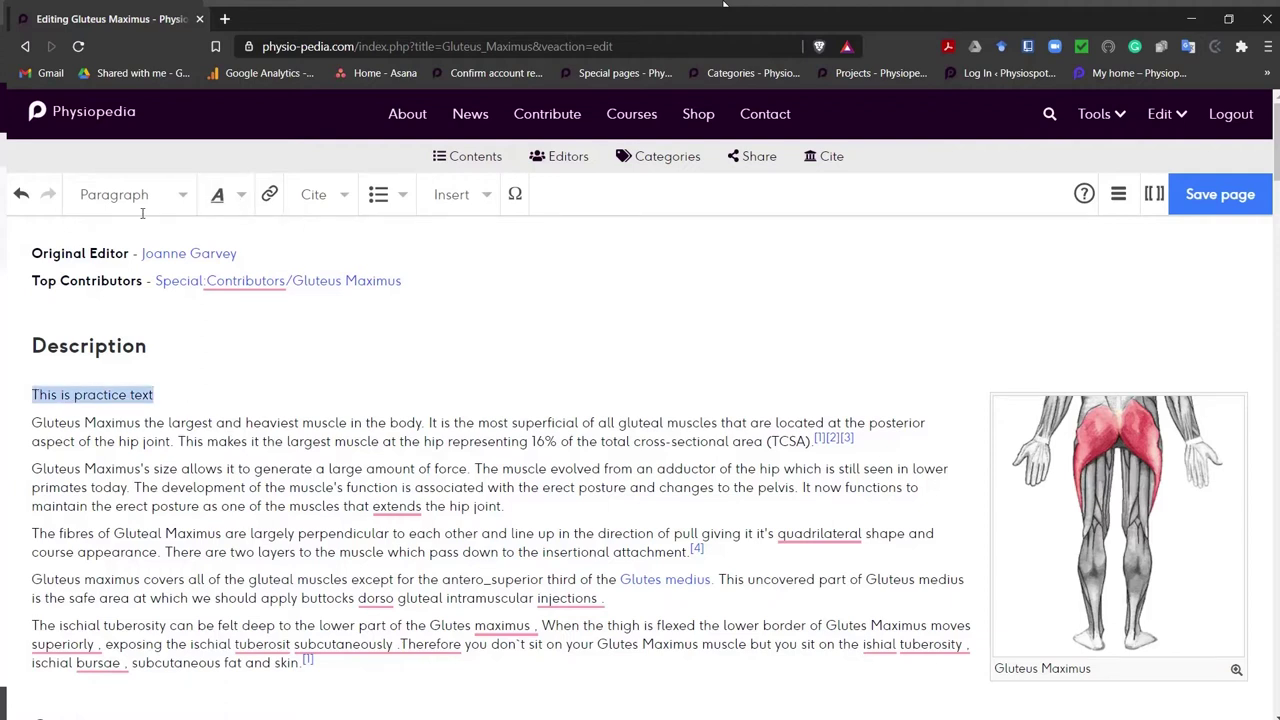
pyautogui.click(243, 198)
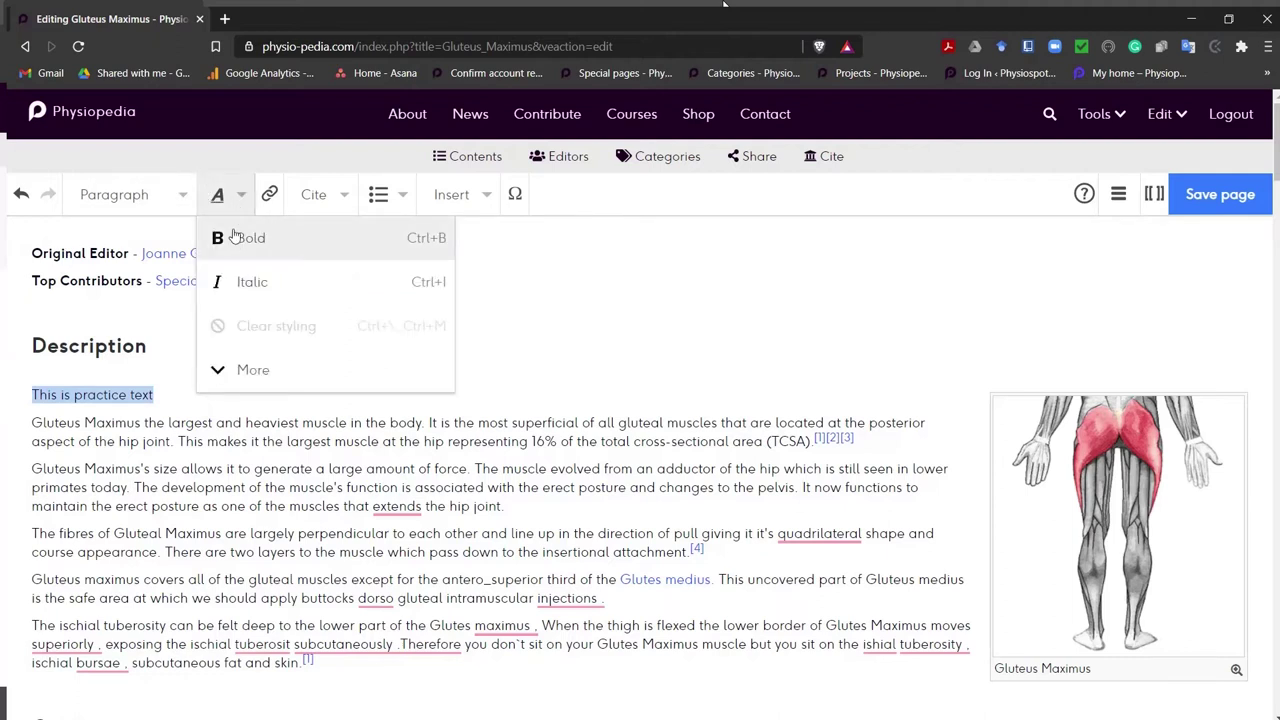
pyautogui.click(233, 243)
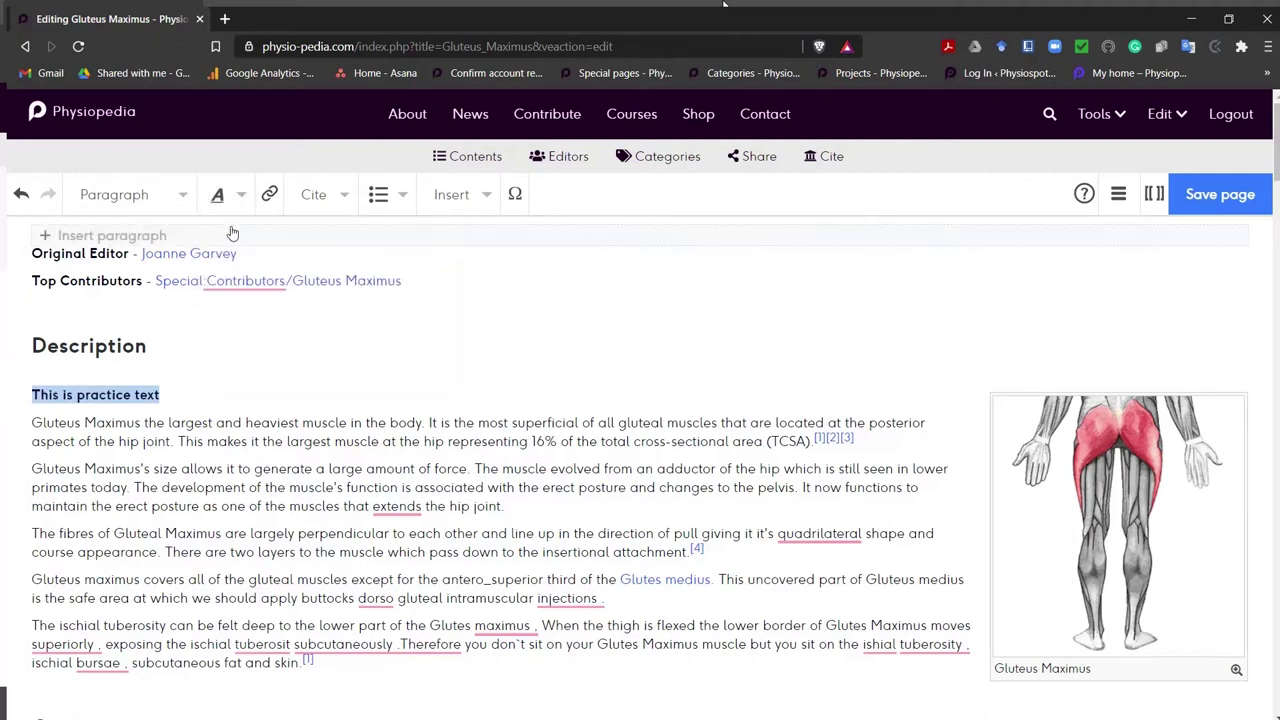
pyautogui.click(218, 195)
pyautogui.click(215, 380)
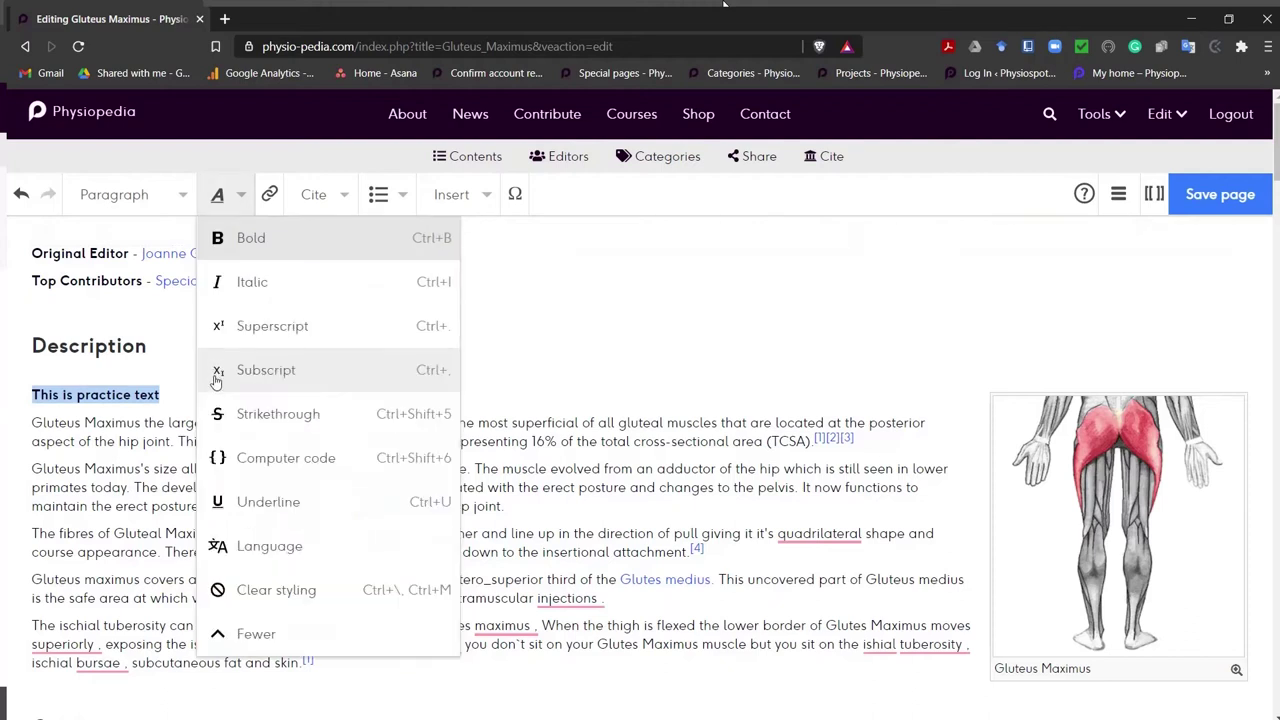
pyautogui.click(240, 503)
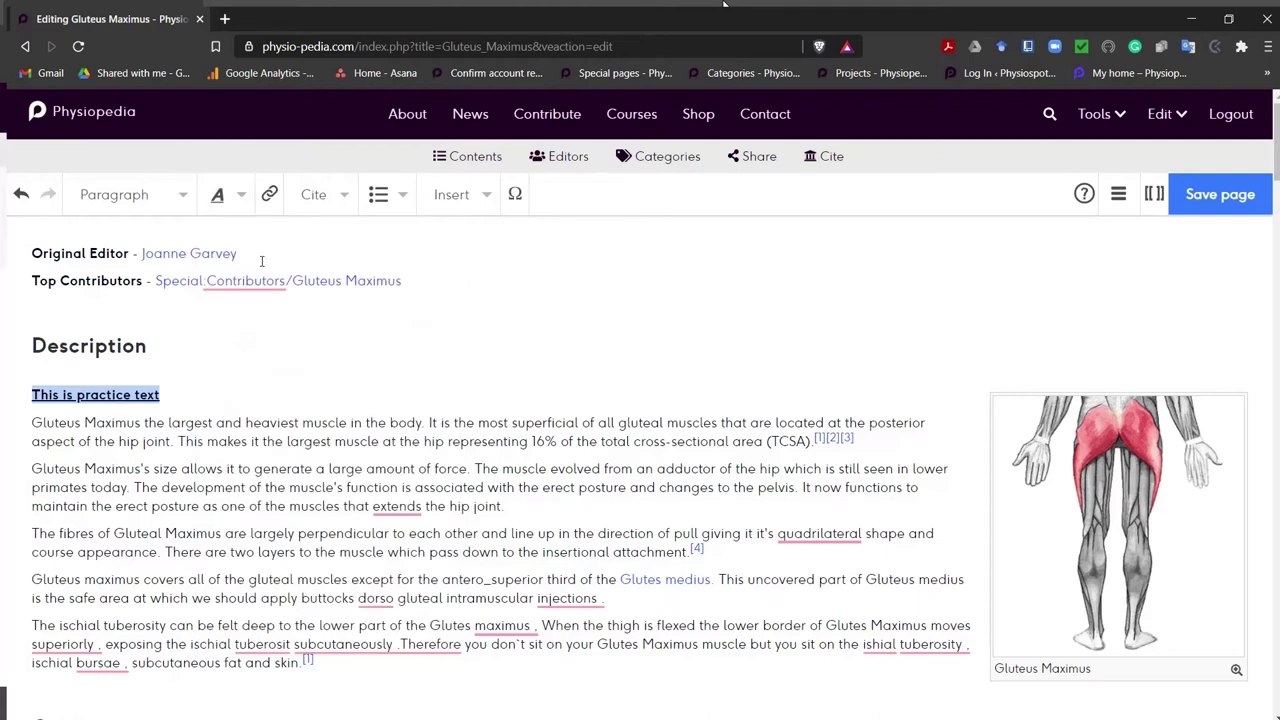
pyautogui.click(228, 200)
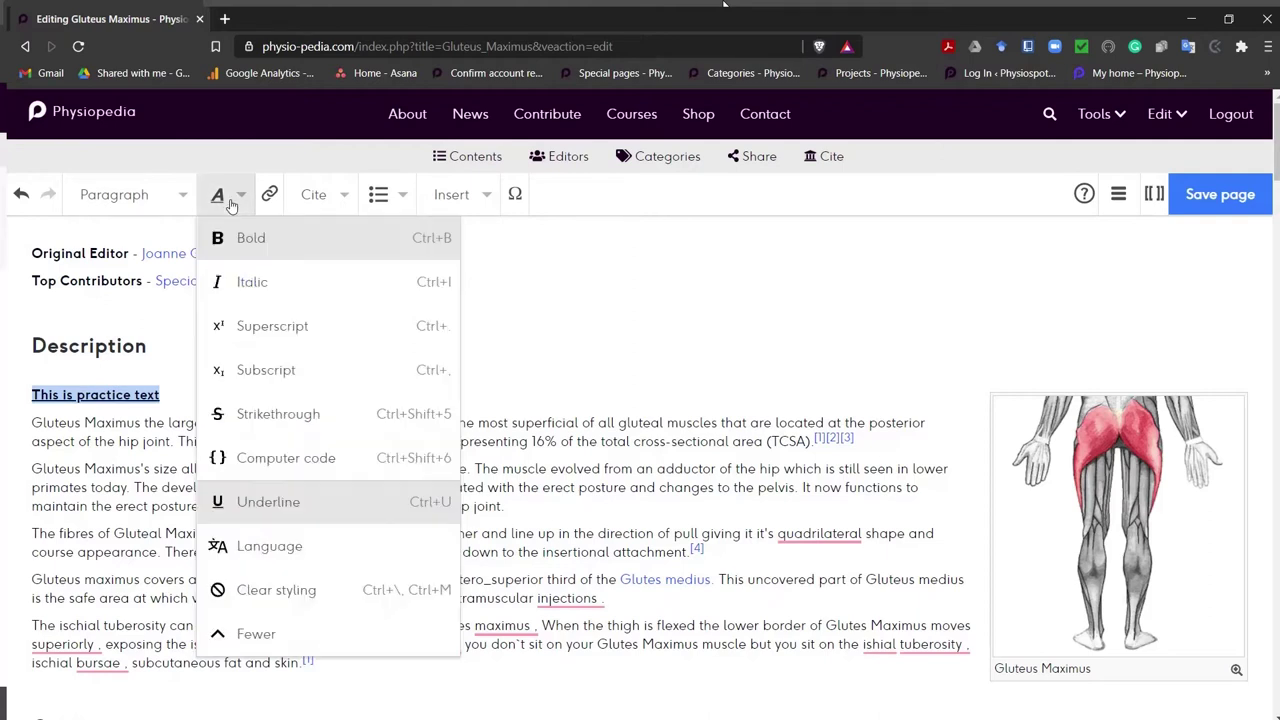
pyautogui.click(258, 292)
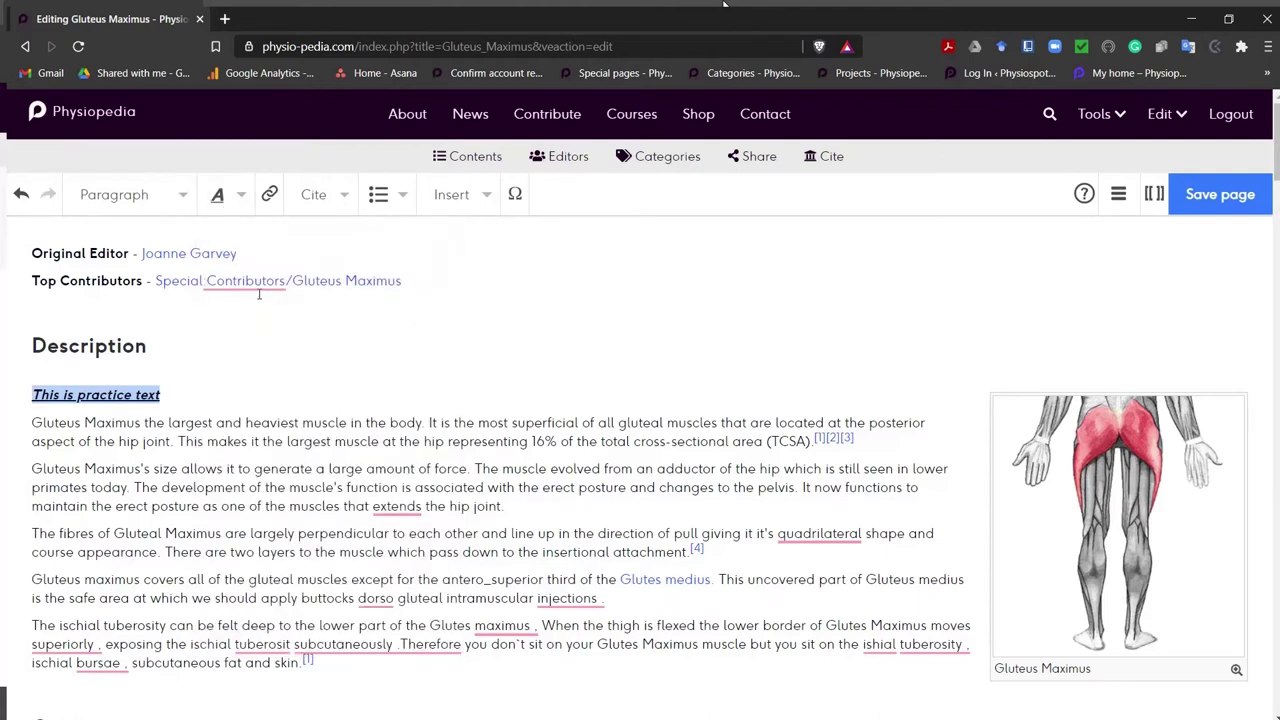
pyautogui.click(178, 394)
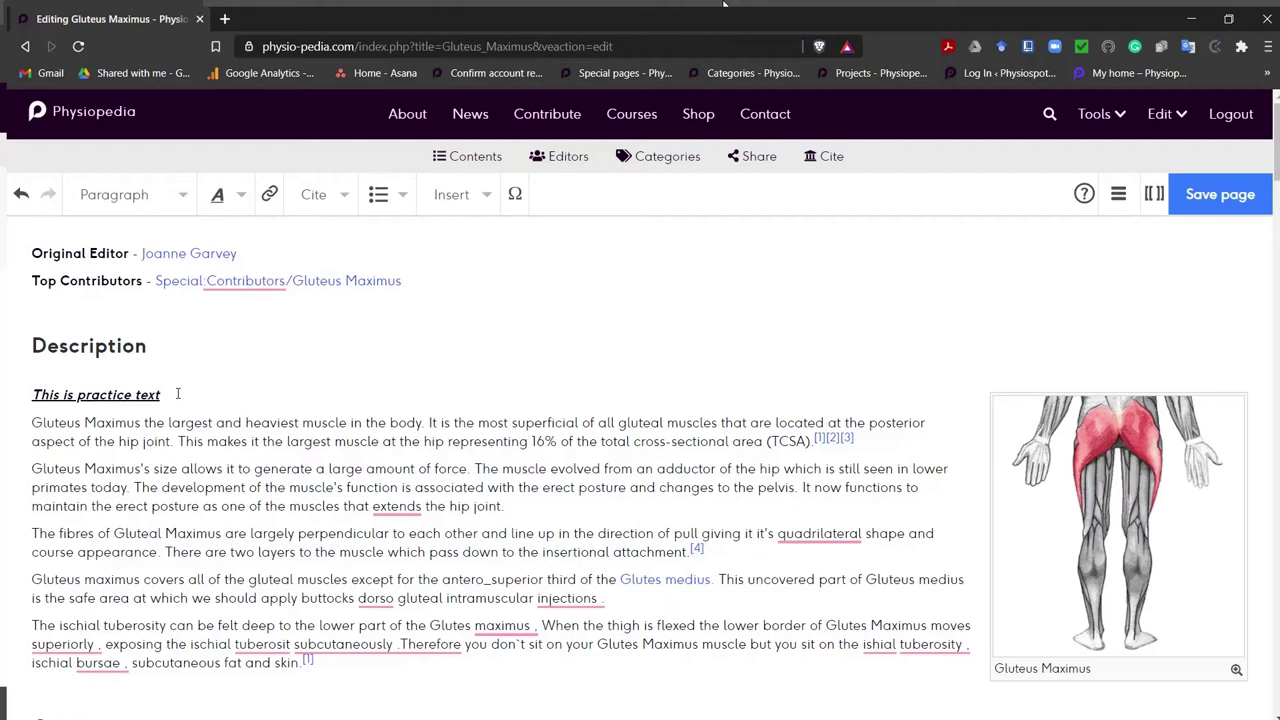
# Clear all styling from the practice text line
pyautogui.moveTo(172, 394); pyautogui.dragTo(33, 394)
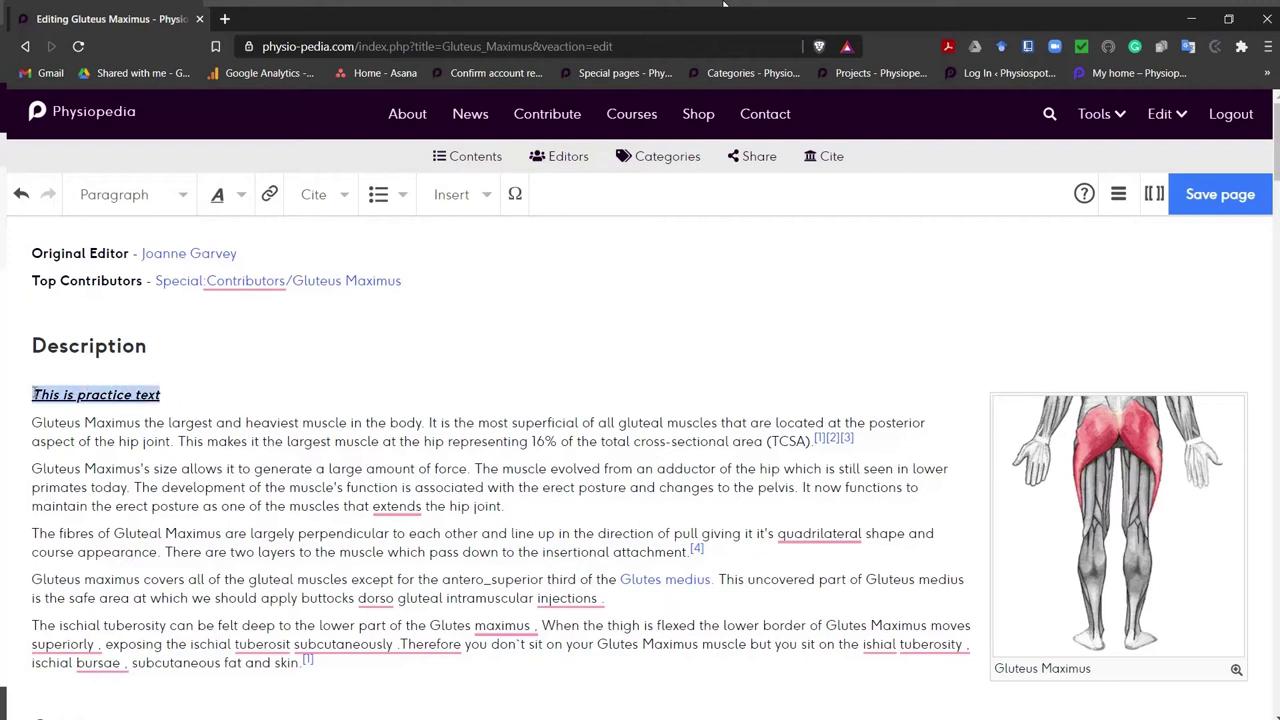
pyautogui.click(233, 206)
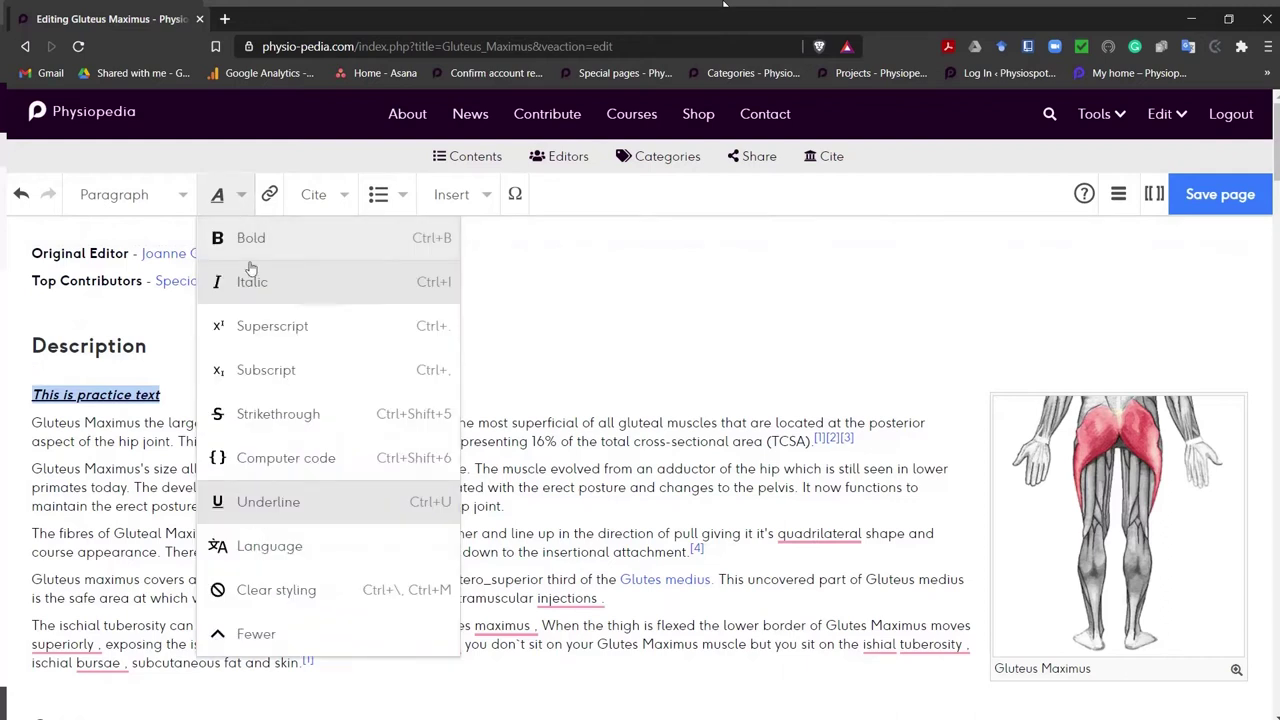
pyautogui.click(307, 591)
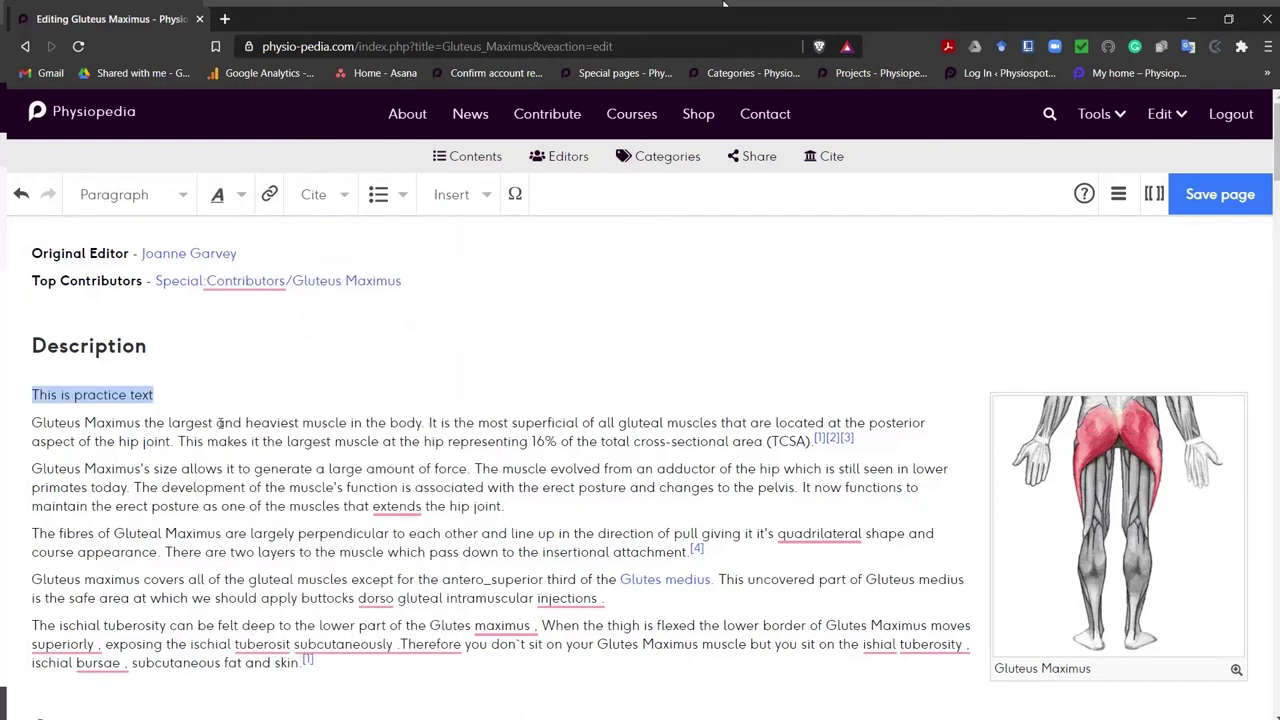
# Link the practice text line to the Gluteus Medius page, searching for "Gluteu", and check the link's target
pyautogui.click(270, 196)
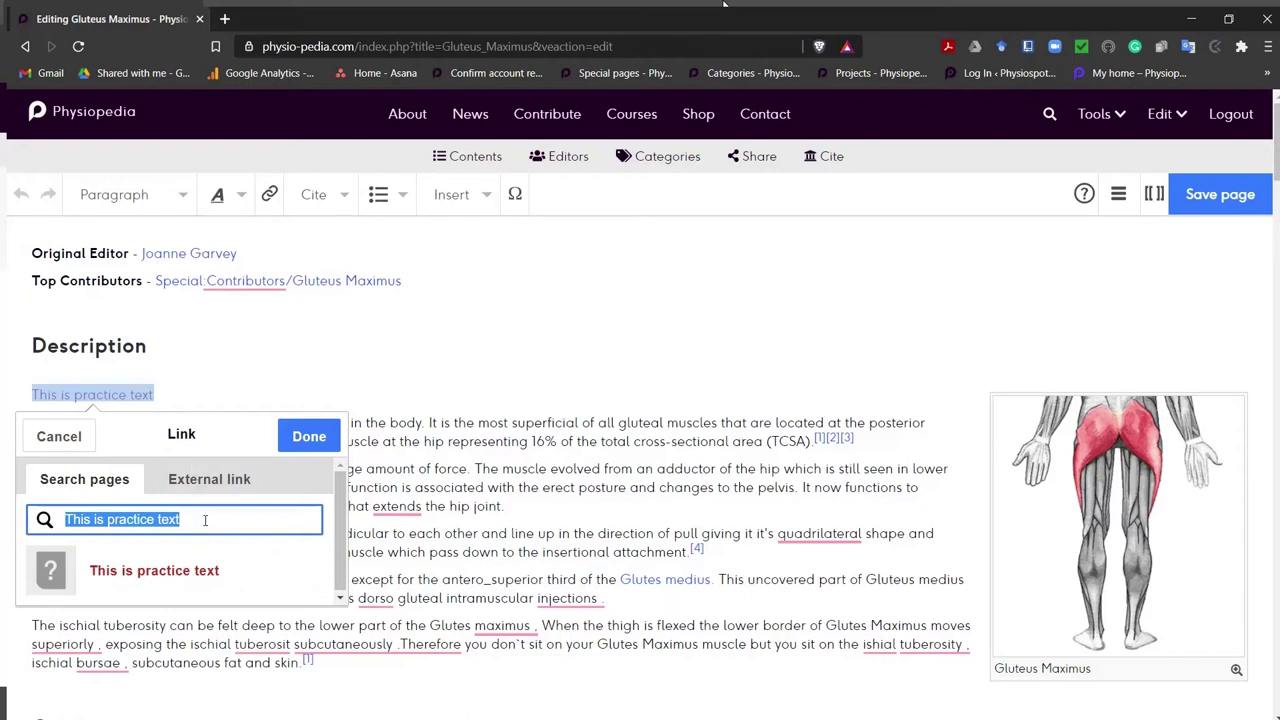
pyautogui.write('G')
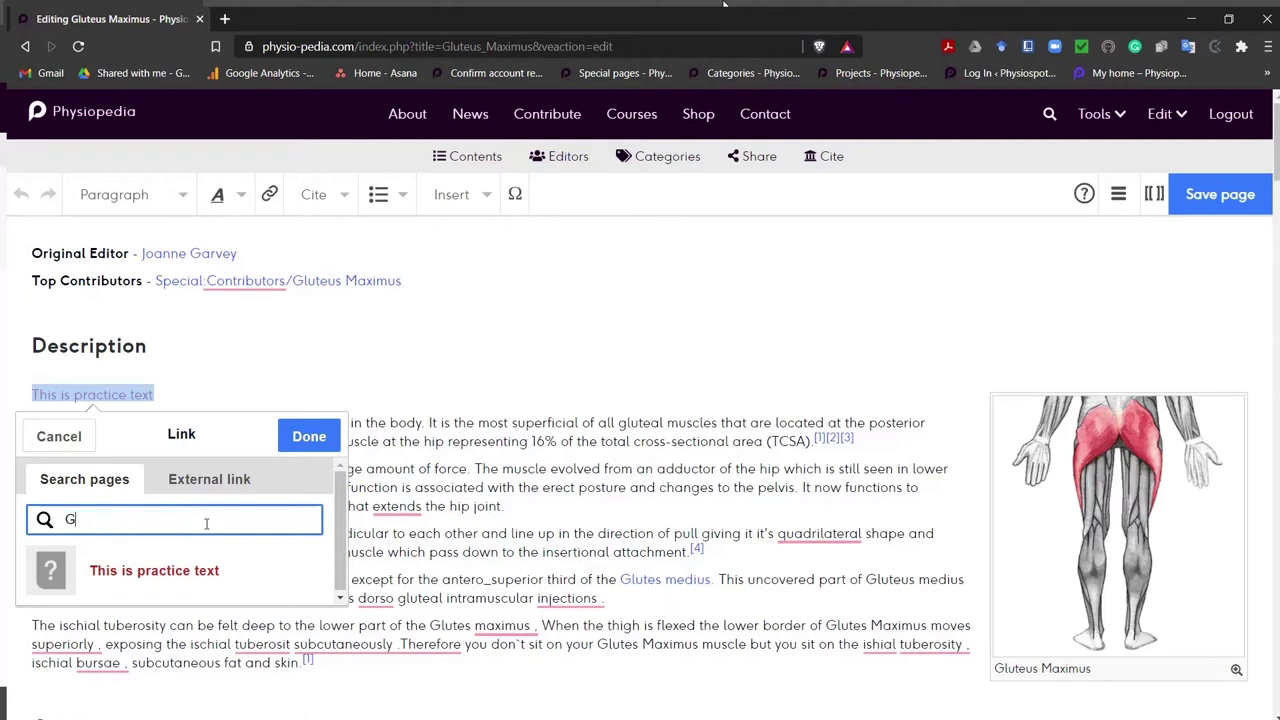
pyautogui.write('luteu')
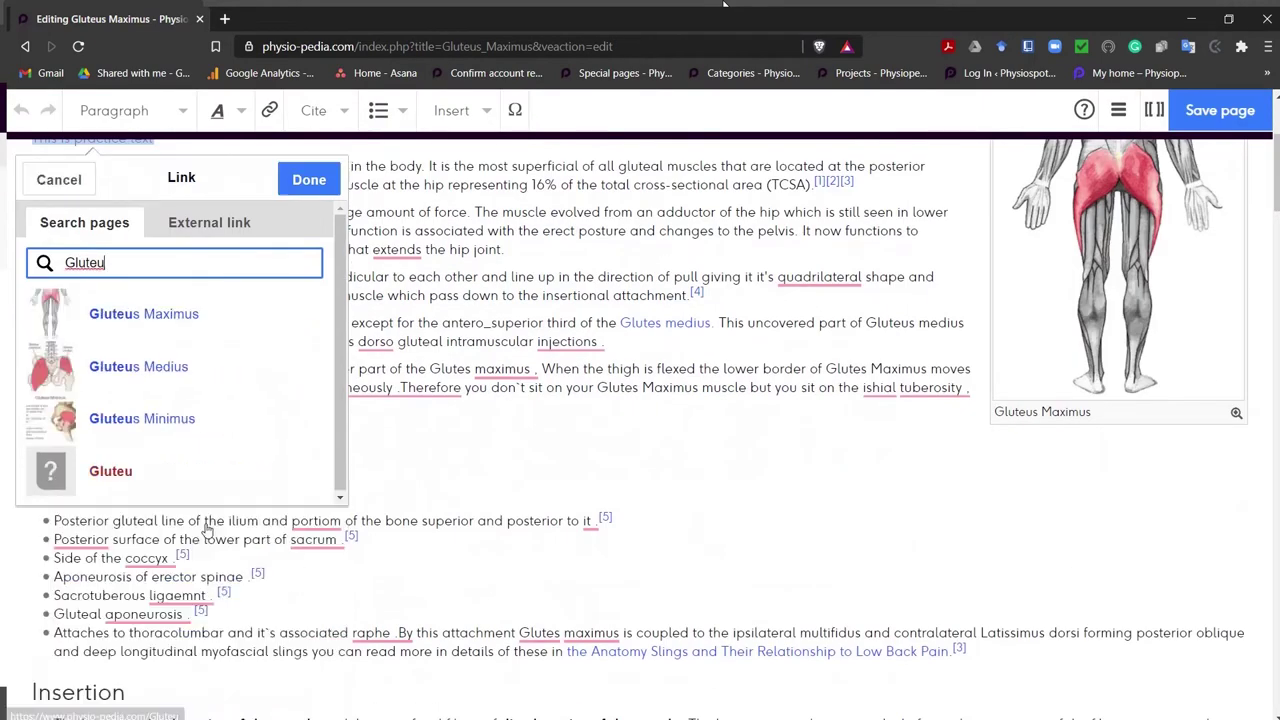
pyautogui.click(182, 368)
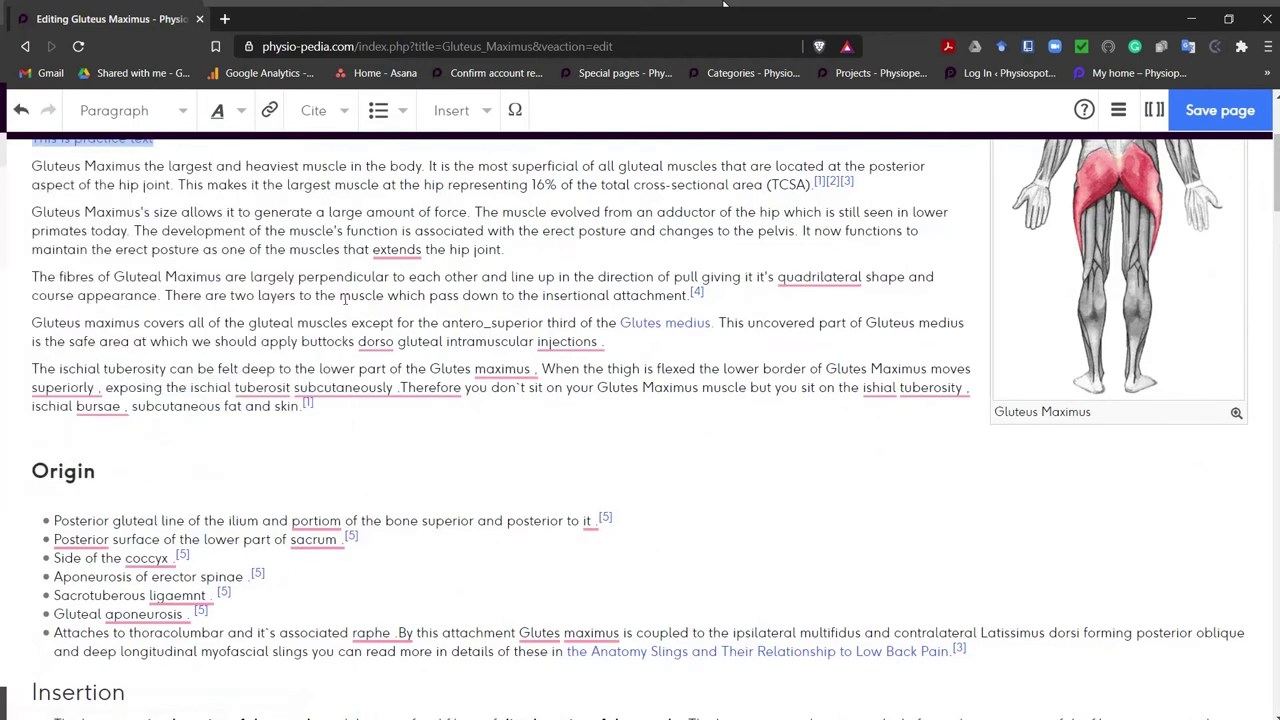
pyautogui.scroll(2, 365, 296)
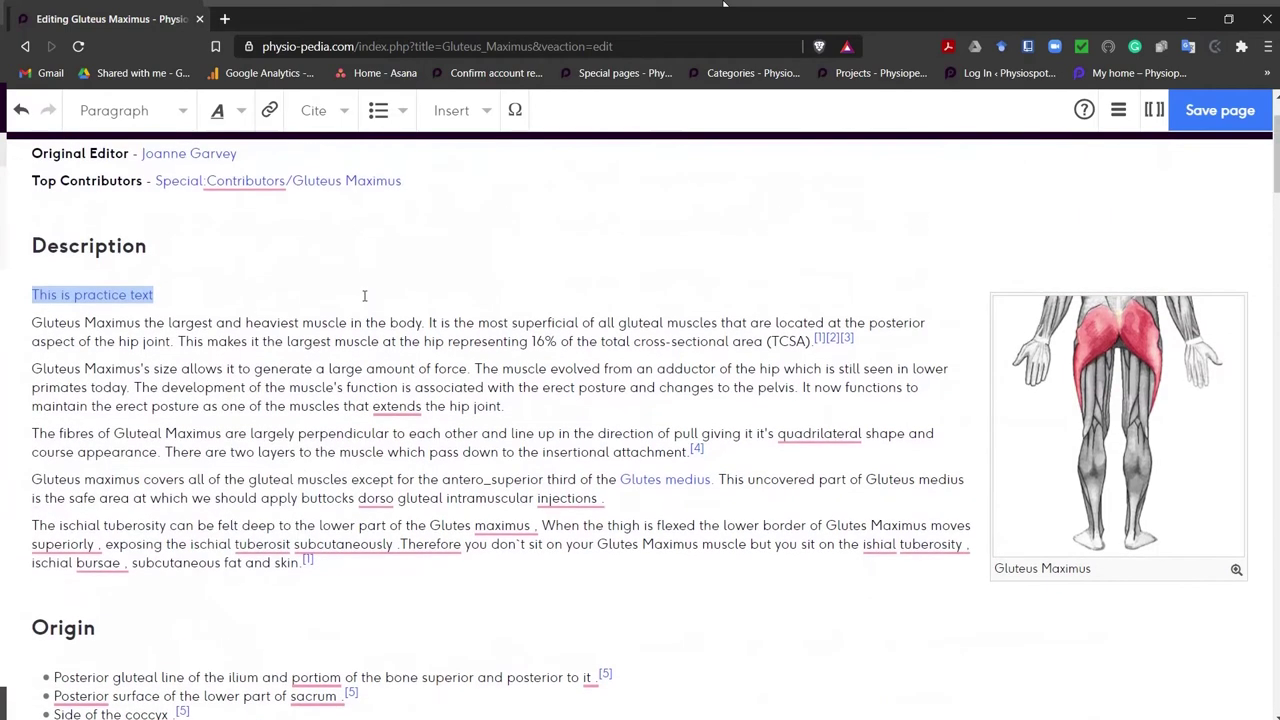
pyautogui.click(170, 297)
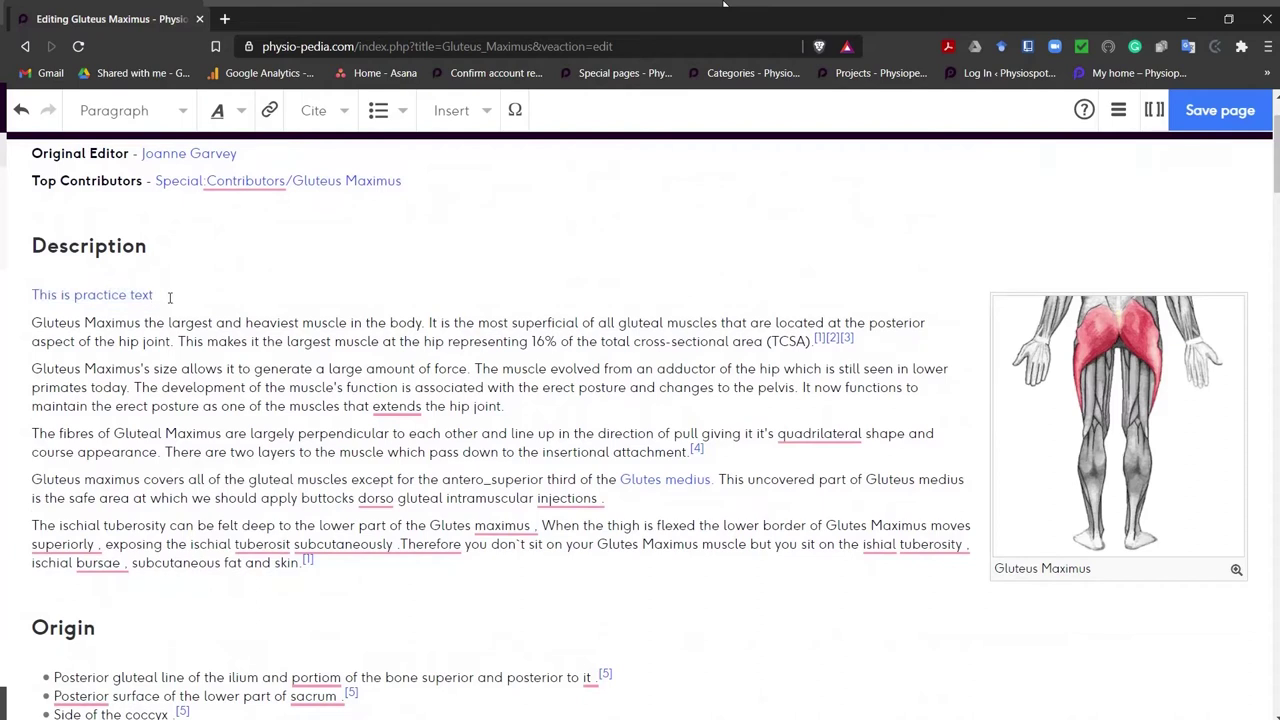
pyautogui.click(144, 298)
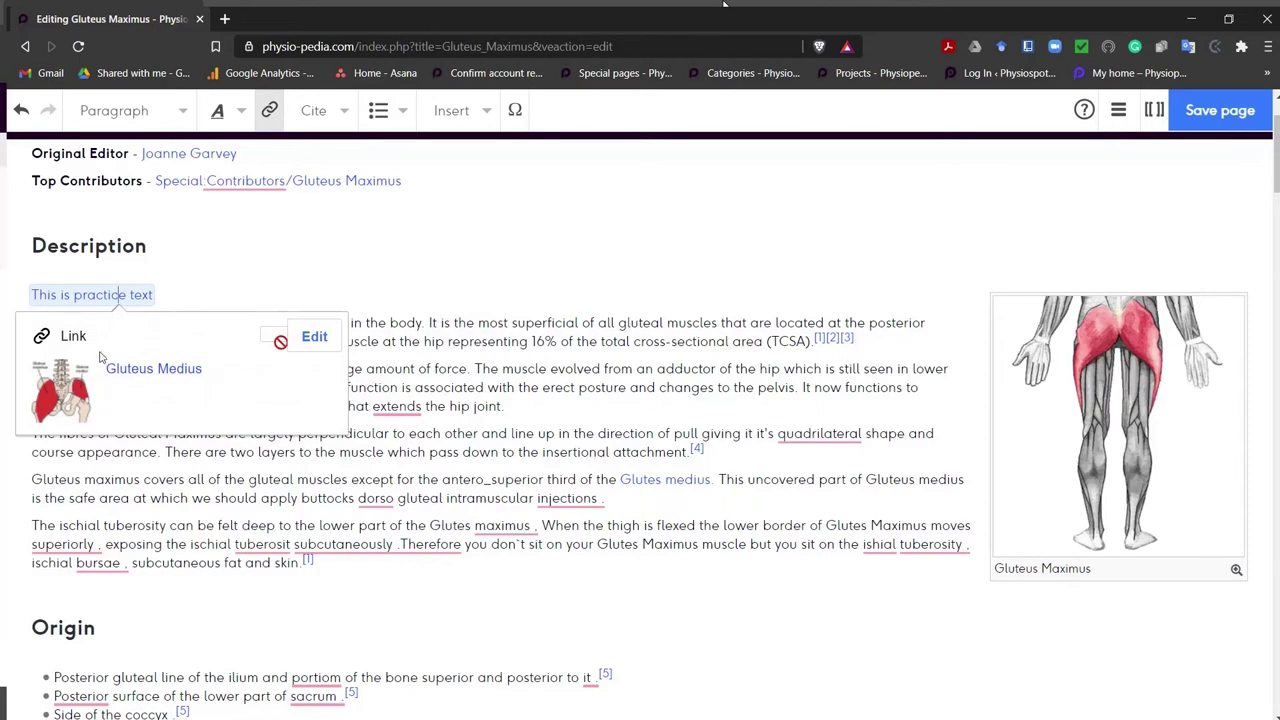
# Insert a basic citation at the end of the practice text, giving the author's name followed by "Physiopedia" as the reference
pyautogui.click(181, 294)
pyautogui.press('Right')
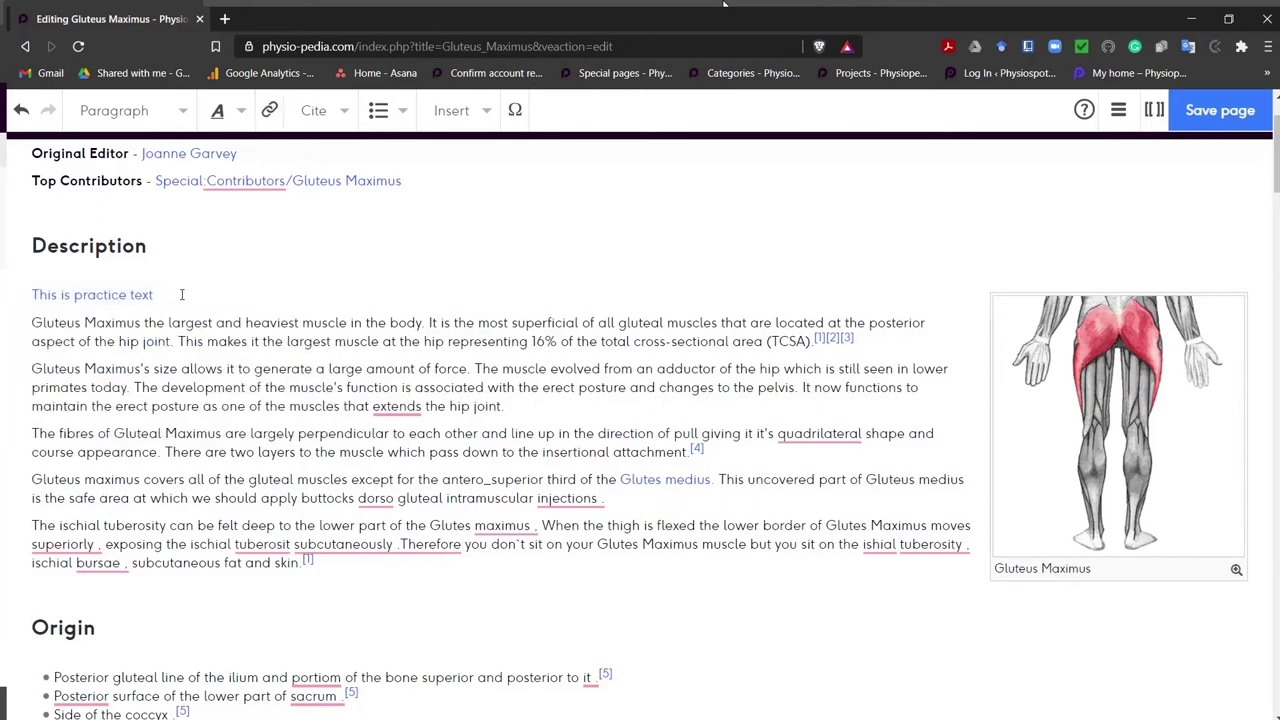
pyautogui.click(343, 113)
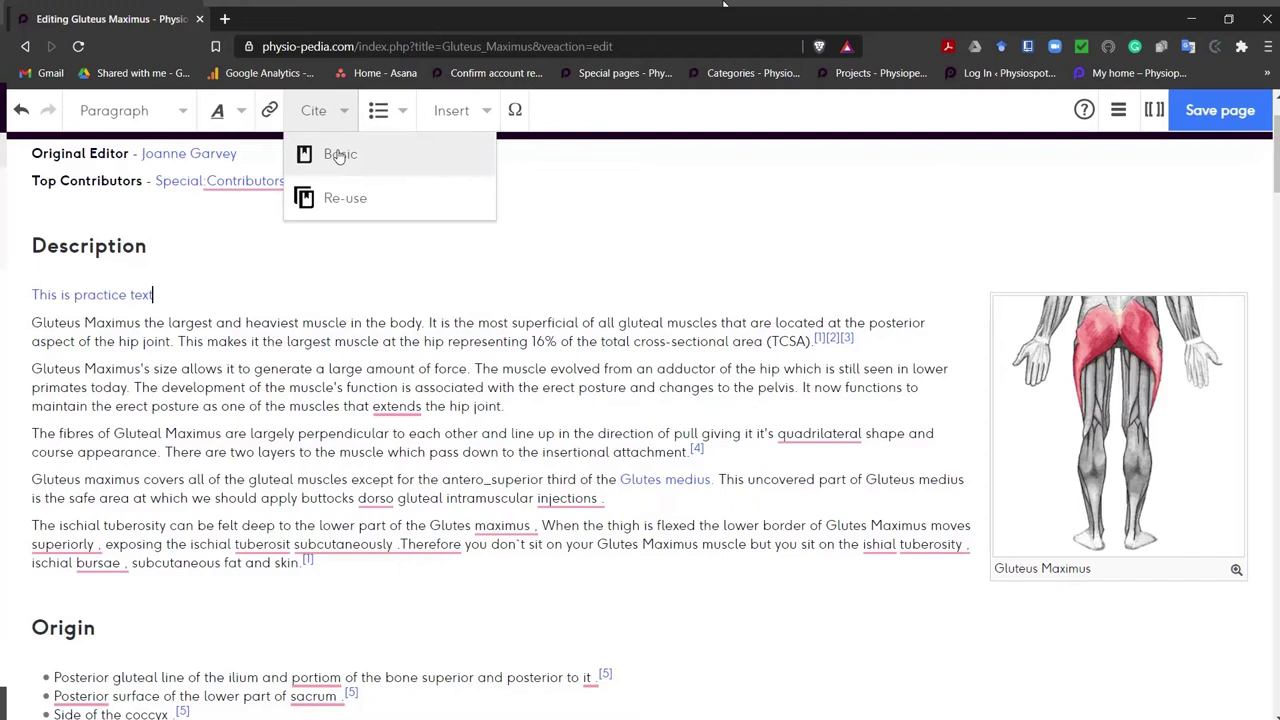
pyautogui.click(338, 158)
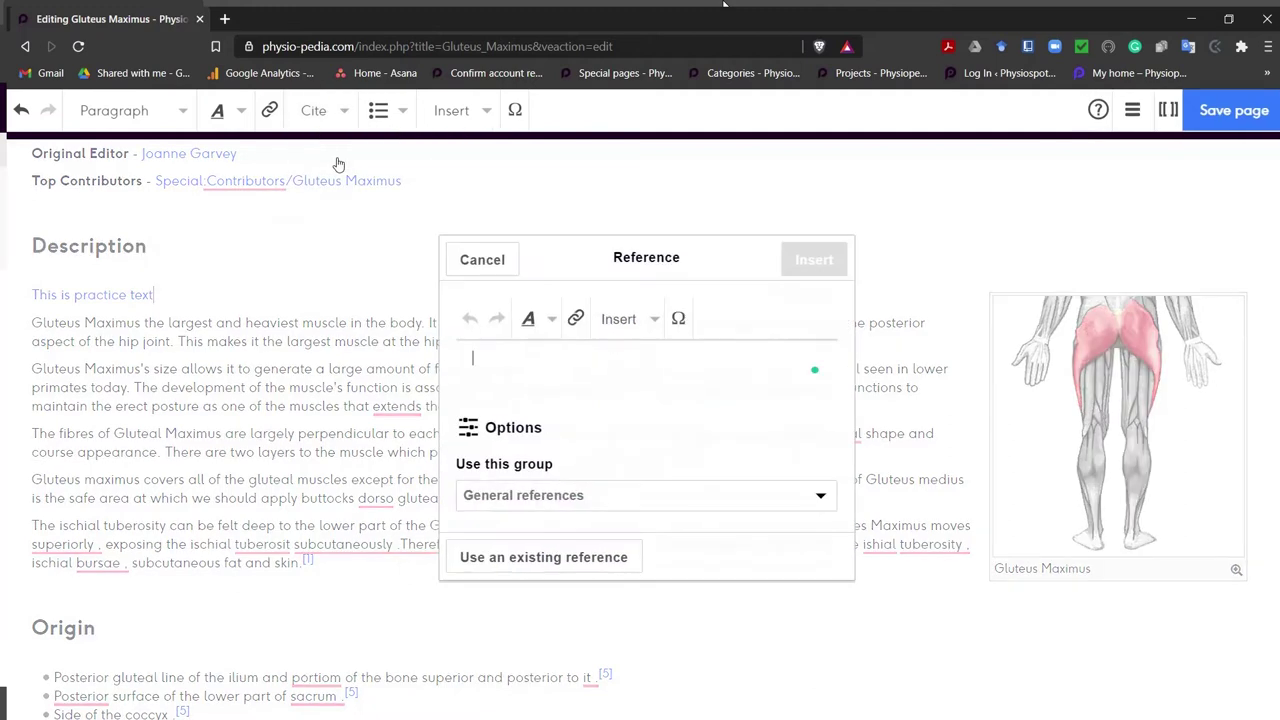
pyautogui.write('Kim')
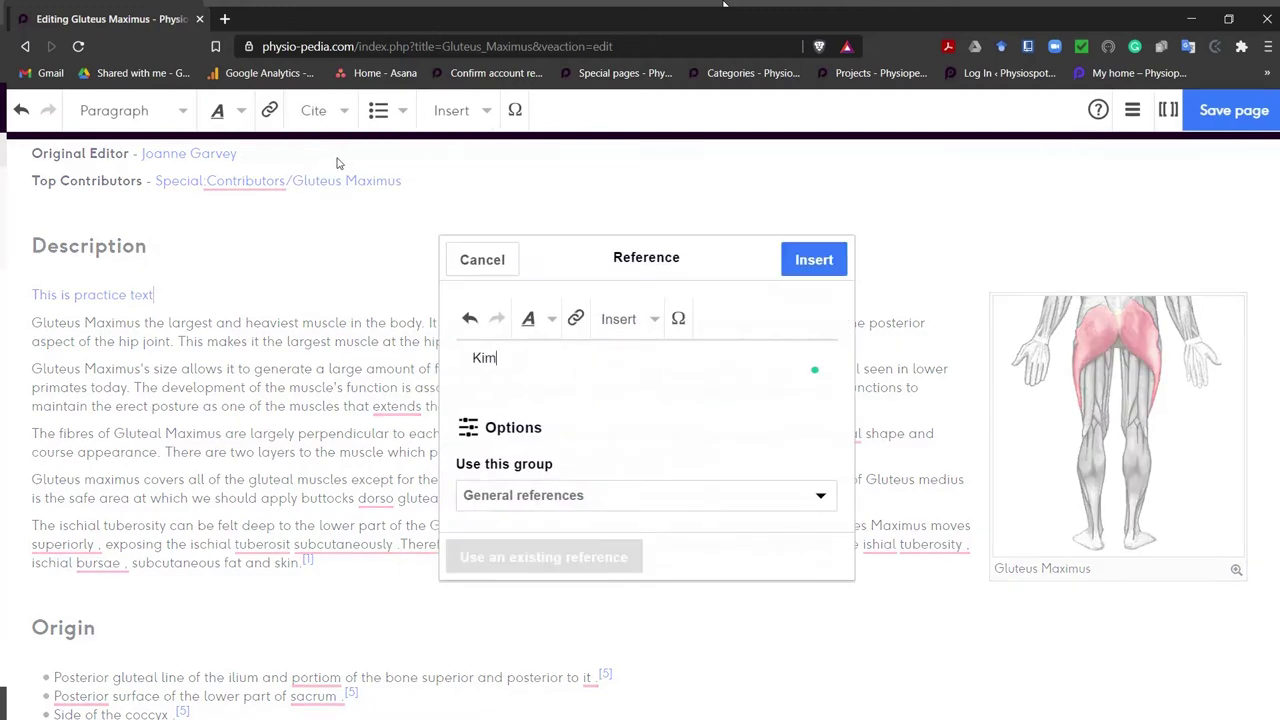
pyautogui.write(' Jackson Physiopedia')
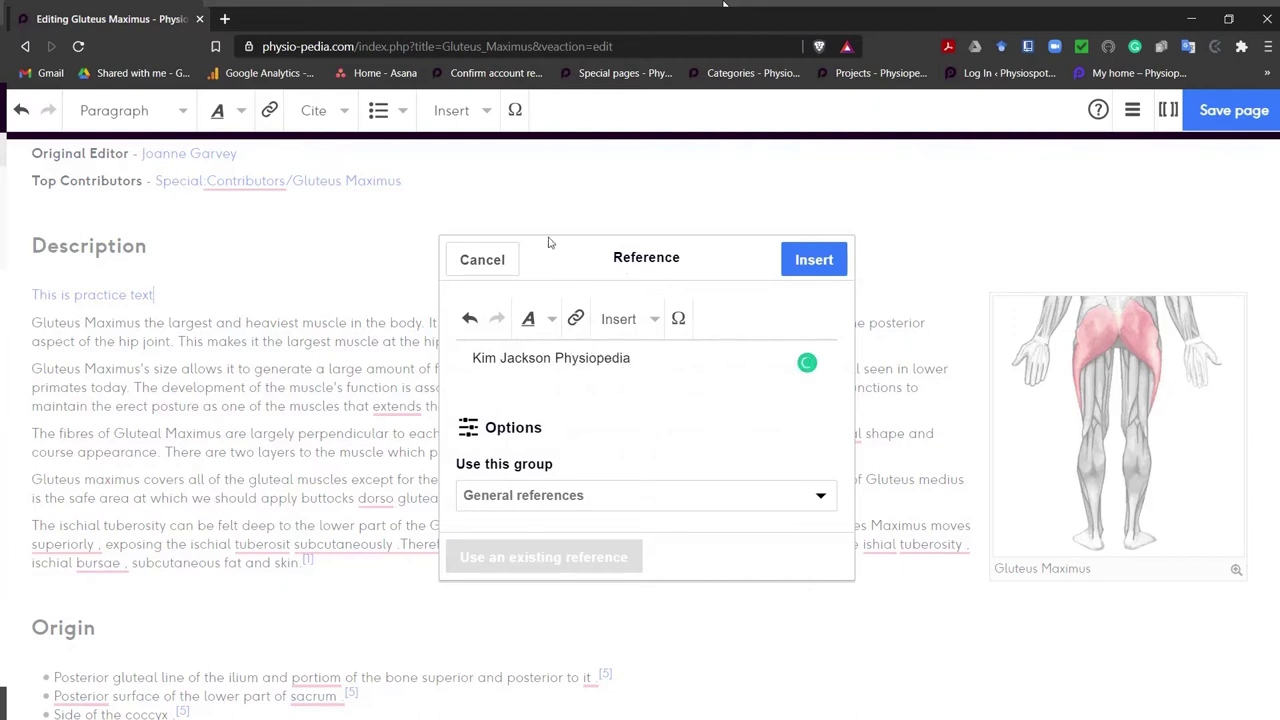
pyautogui.click(807, 266)
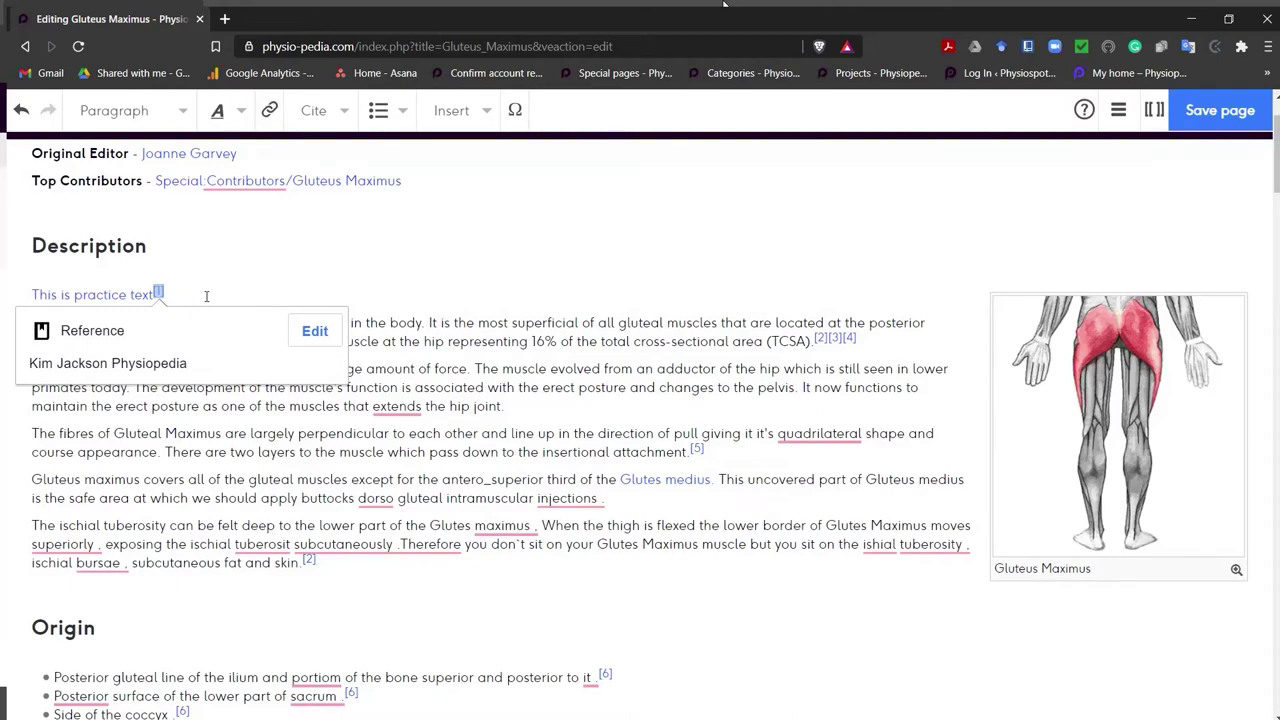
# Check the new entry in the References list and delete its citation from the practice text
pyautogui.scroll(-20, 206, 295)
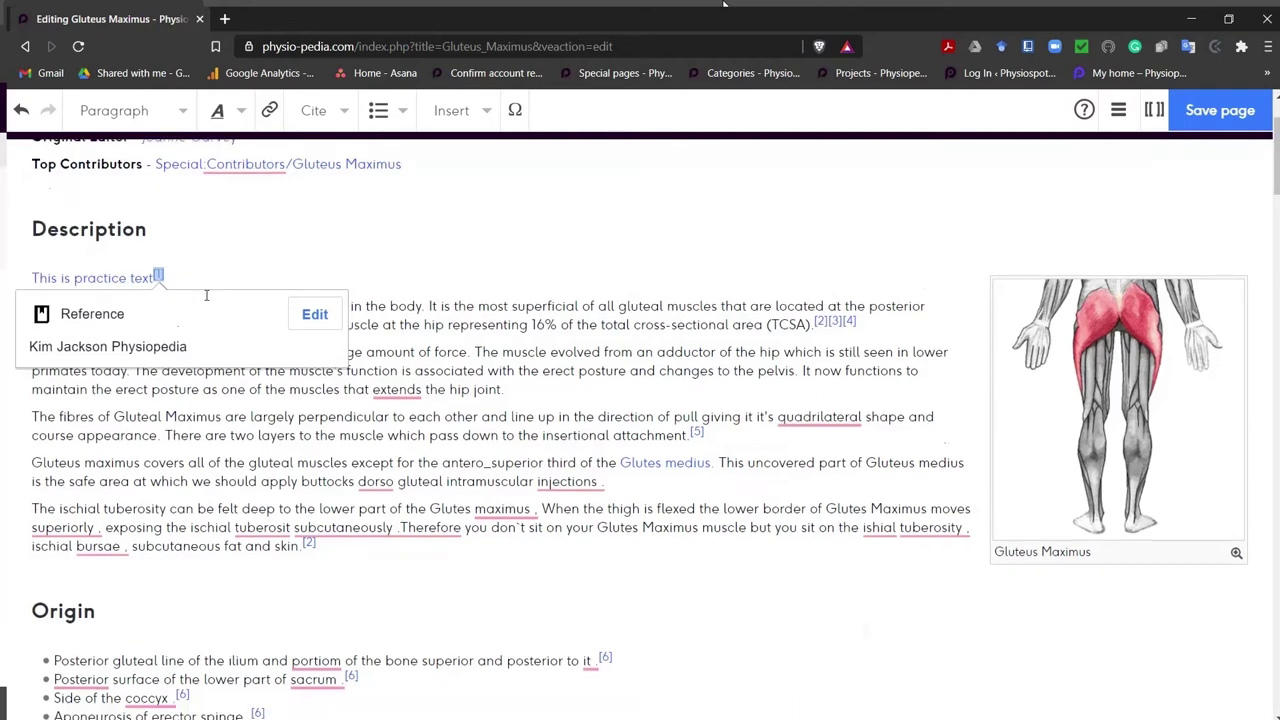
pyautogui.scroll(-20, 206, 295)
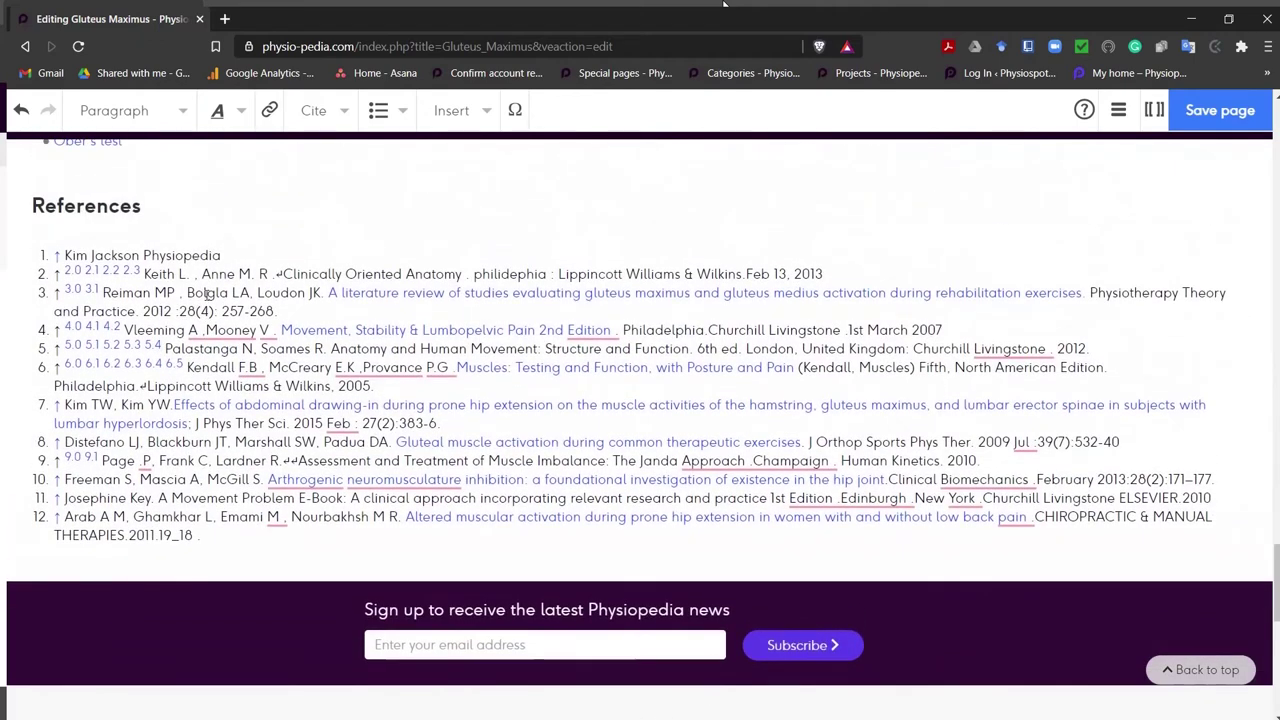
pyautogui.click(276, 264)
pyautogui.scroll(-1, 276, 264)
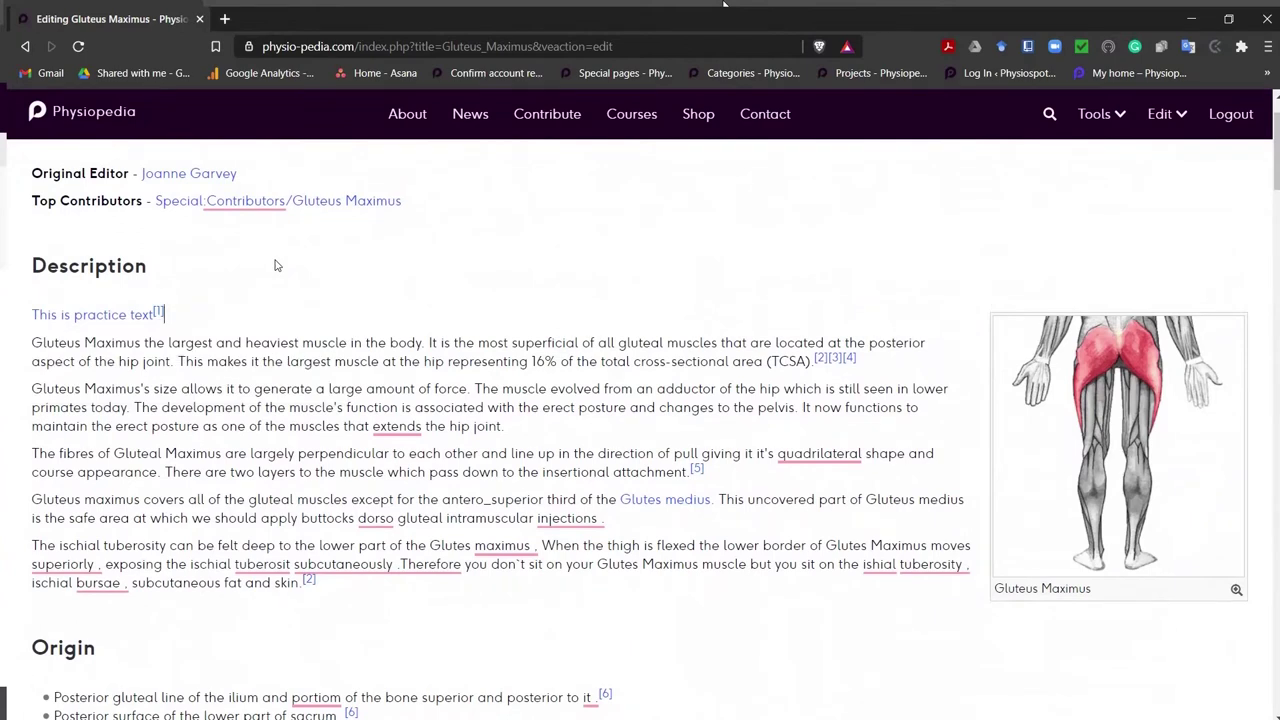
pyautogui.press('Left')
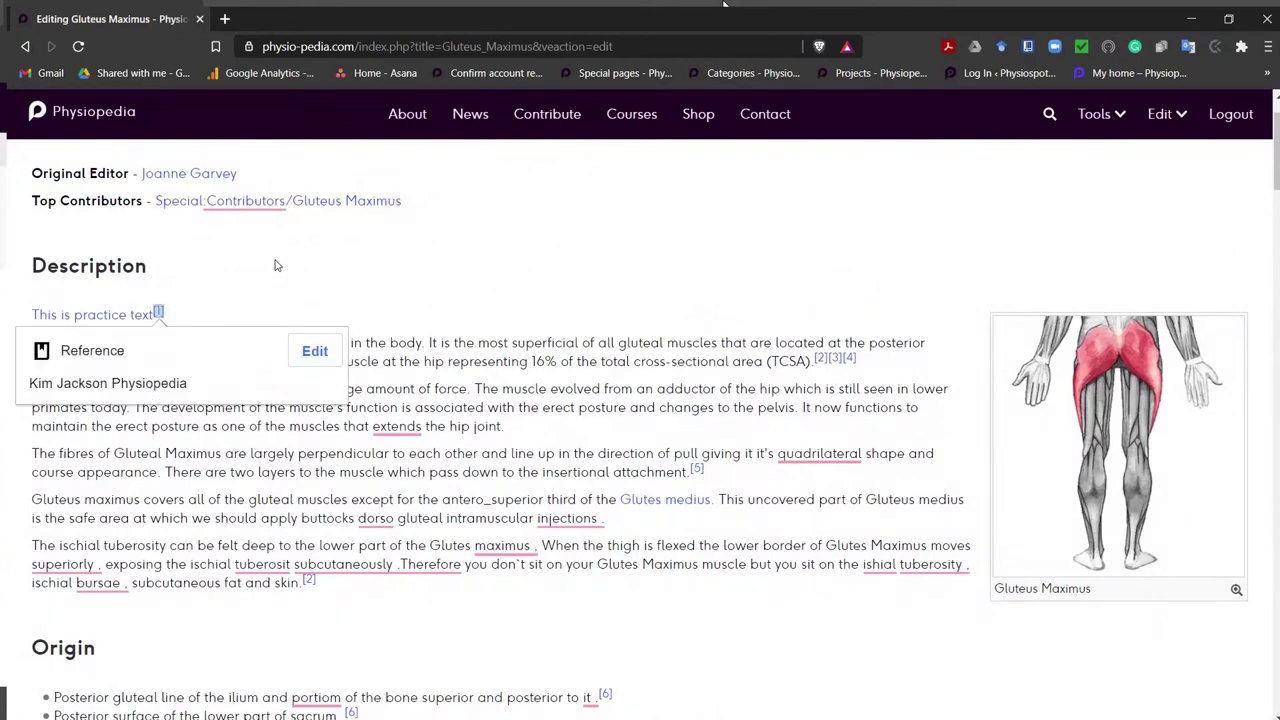
pyautogui.press('BackSpace')
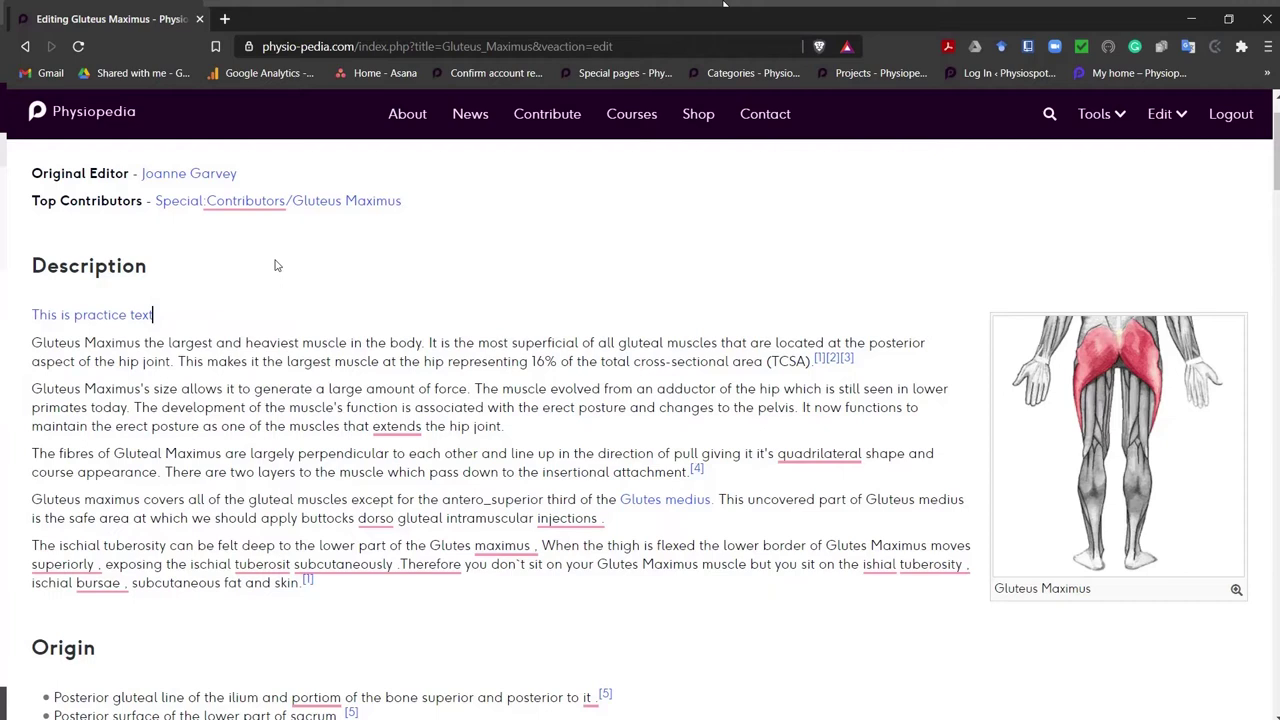
# Turn the practice text line into a bullet list and add a second item reading "more text"
pyautogui.scroll(1, 277, 265)
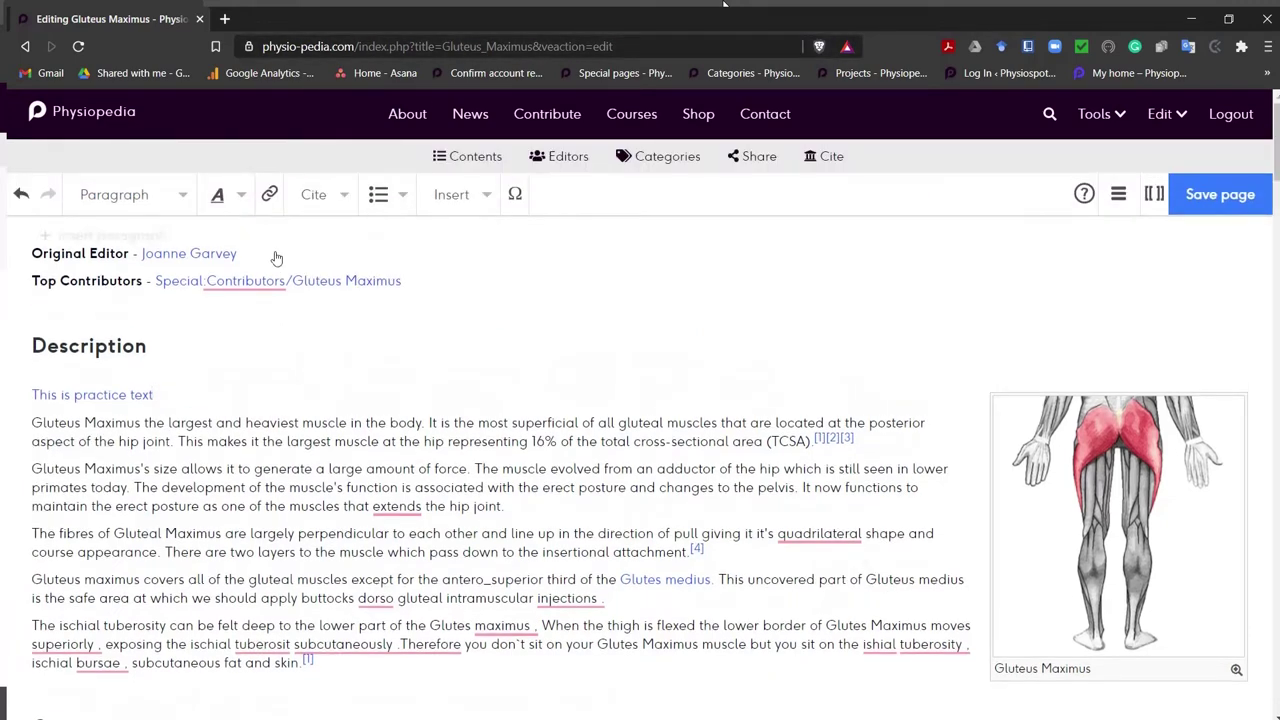
pyautogui.click(399, 200)
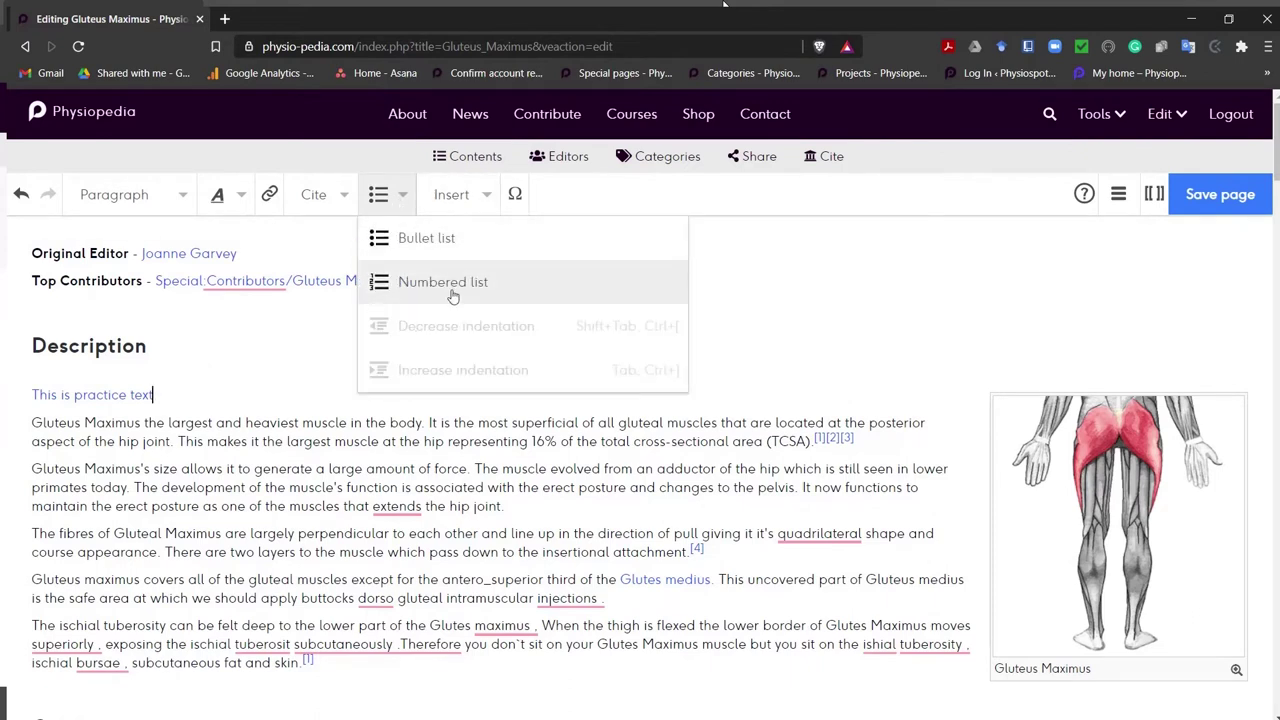
pyautogui.click(390, 240)
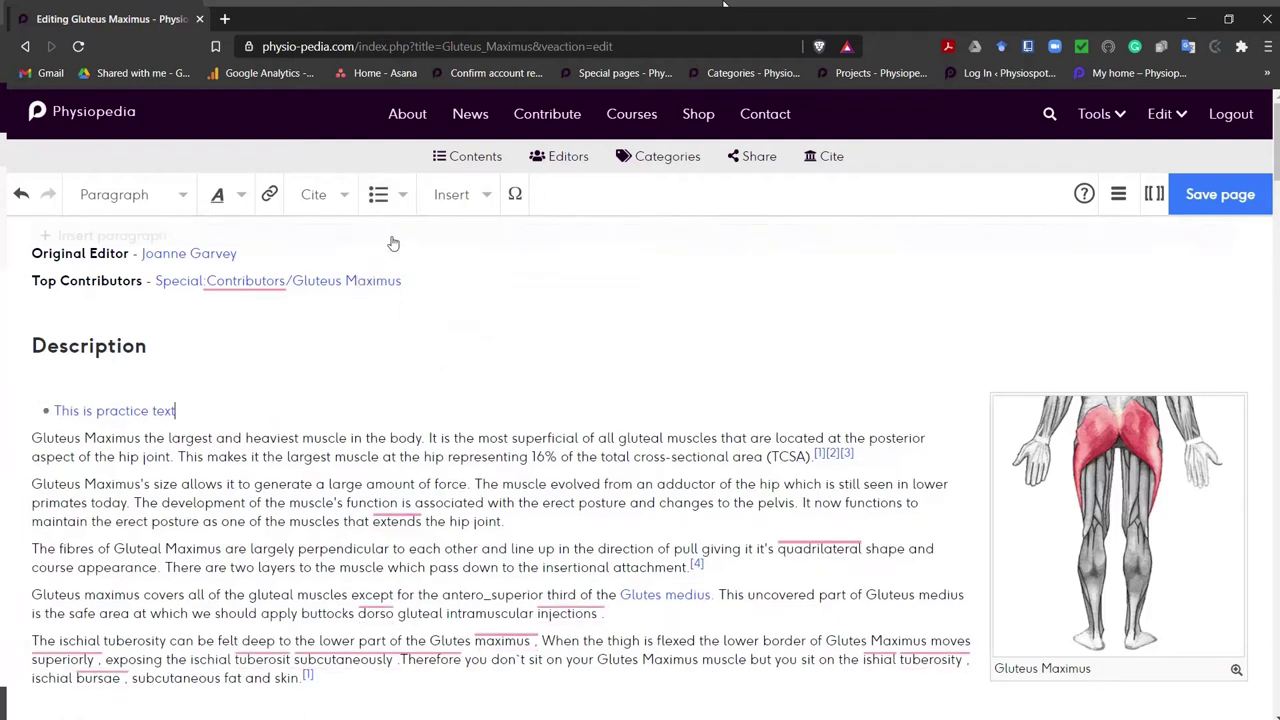
pyautogui.click(186, 406)
pyautogui.press('Return')
pyautogui.write('moe')
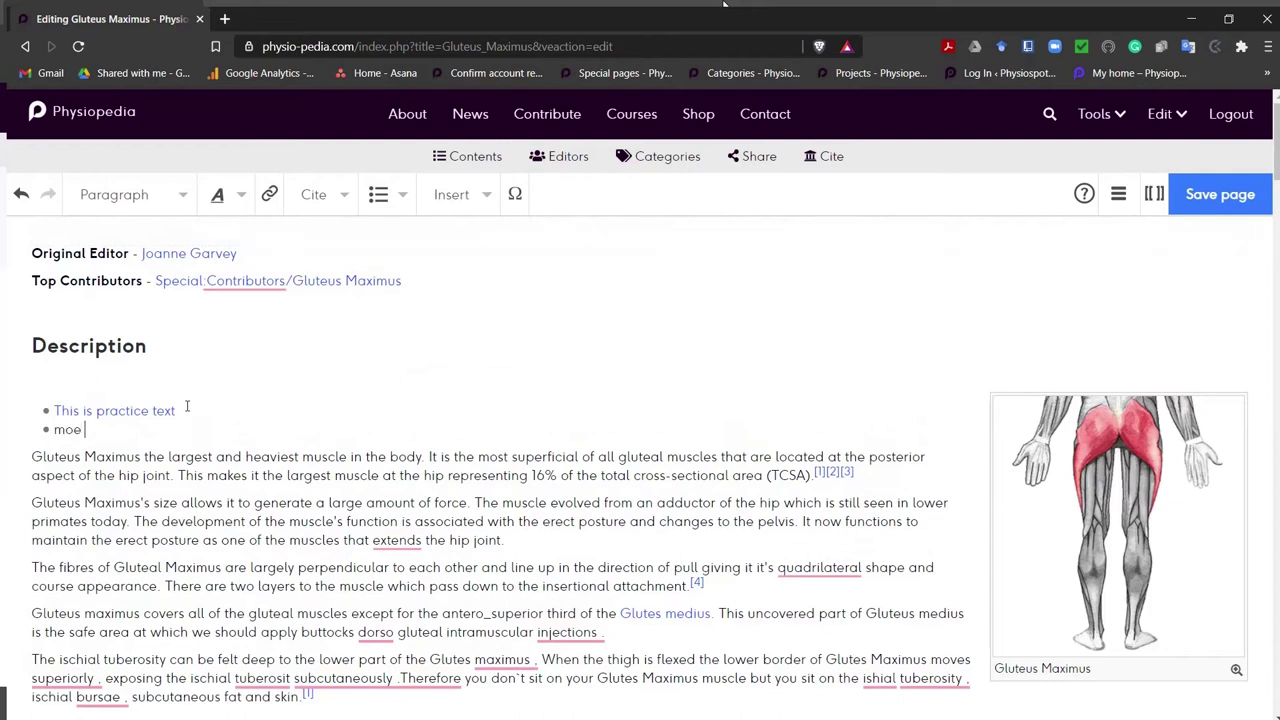
pyautogui.press('BackSpace')
pyautogui.write('re text')
pyautogui.press('Return')
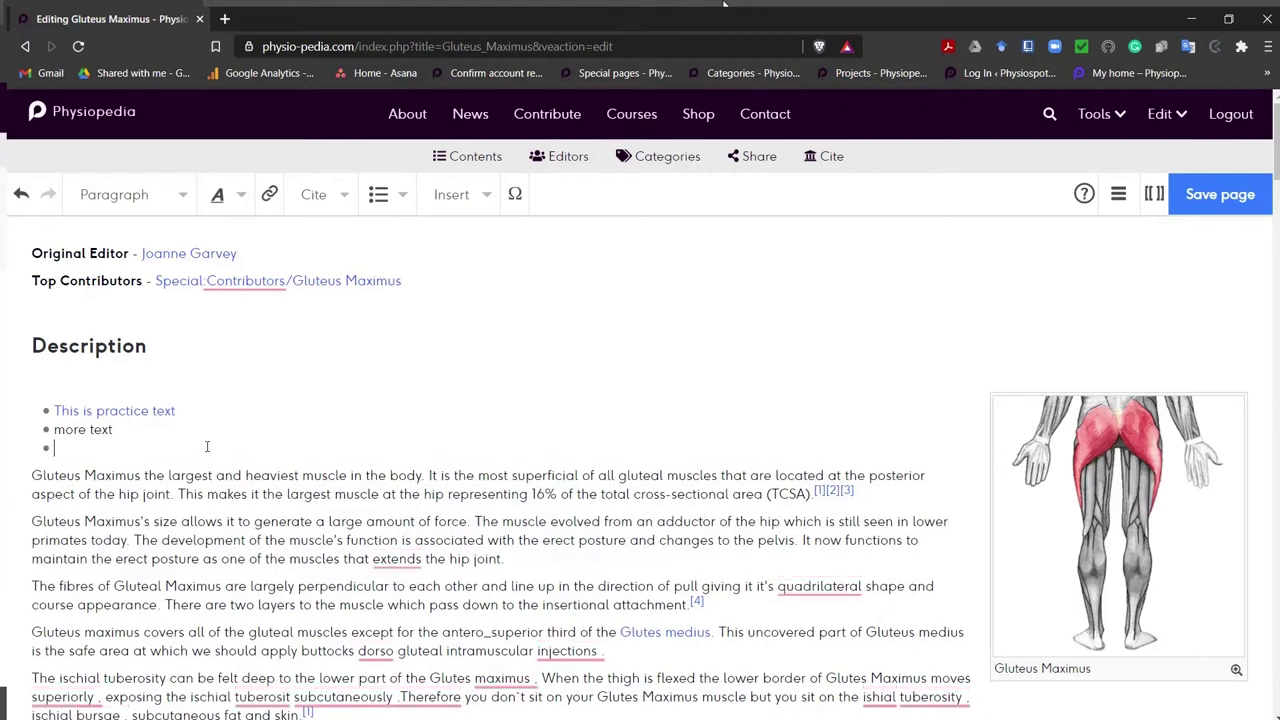
# Delete the empty bullet and the "more text" item, keeping only the practice text bullet
pyautogui.press('BackSpace')
pyautogui.press('BackSpace')
pyautogui.press('BackSpace')
pyautogui.press('BackSpace')
pyautogui.press('BackSpace')
pyautogui.press('BackSpace')
pyautogui.press('BackSpace')
pyautogui.press('BackSpace')
pyautogui.press('BackSpace')
pyautogui.press('BackSpace')
pyautogui.press('BackSpace')
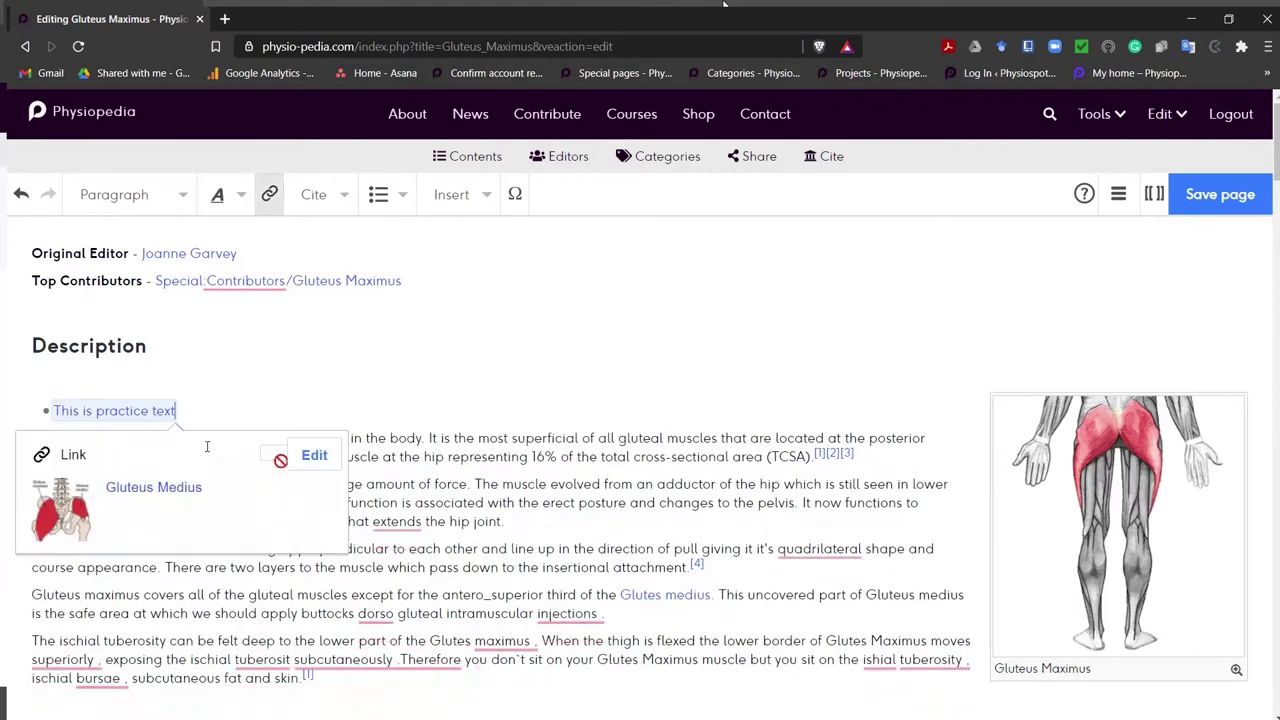
# Change the practice text bullet to a numbered list, add "This is number 2" as the second item and start a third
pyautogui.click(235, 408)
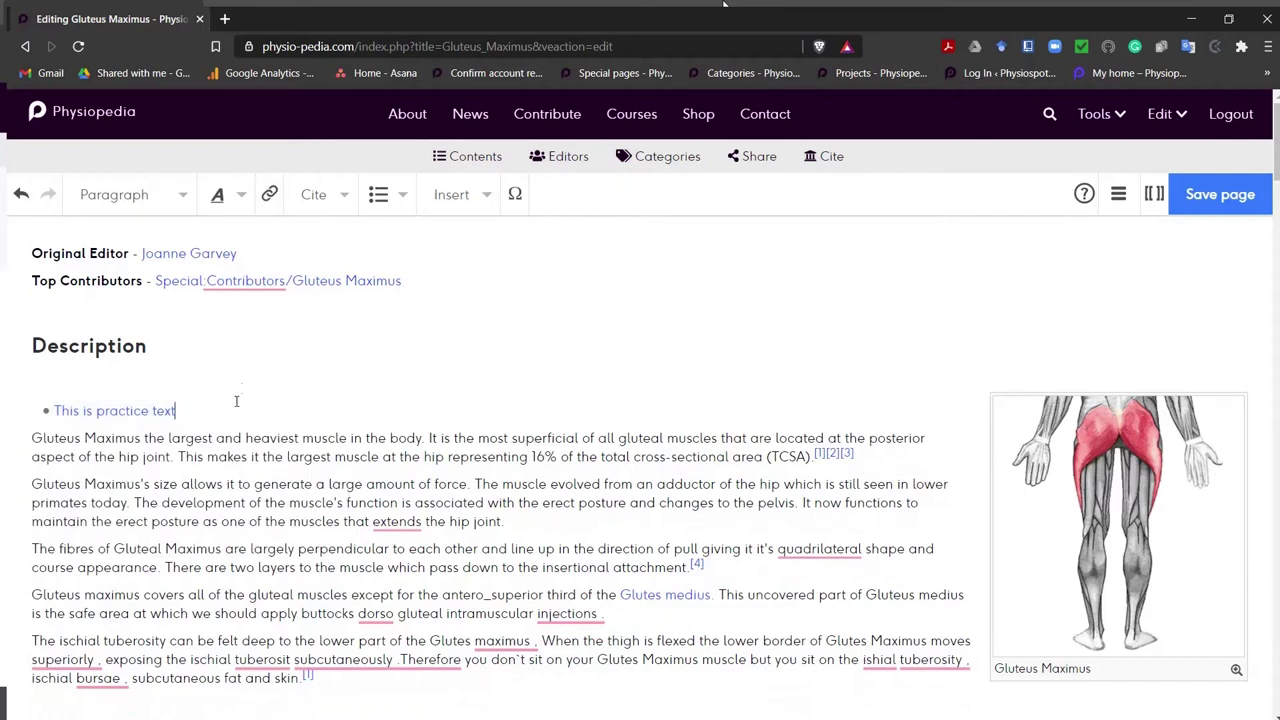
pyautogui.click(378, 198)
pyautogui.click(381, 285)
pyautogui.press('Return')
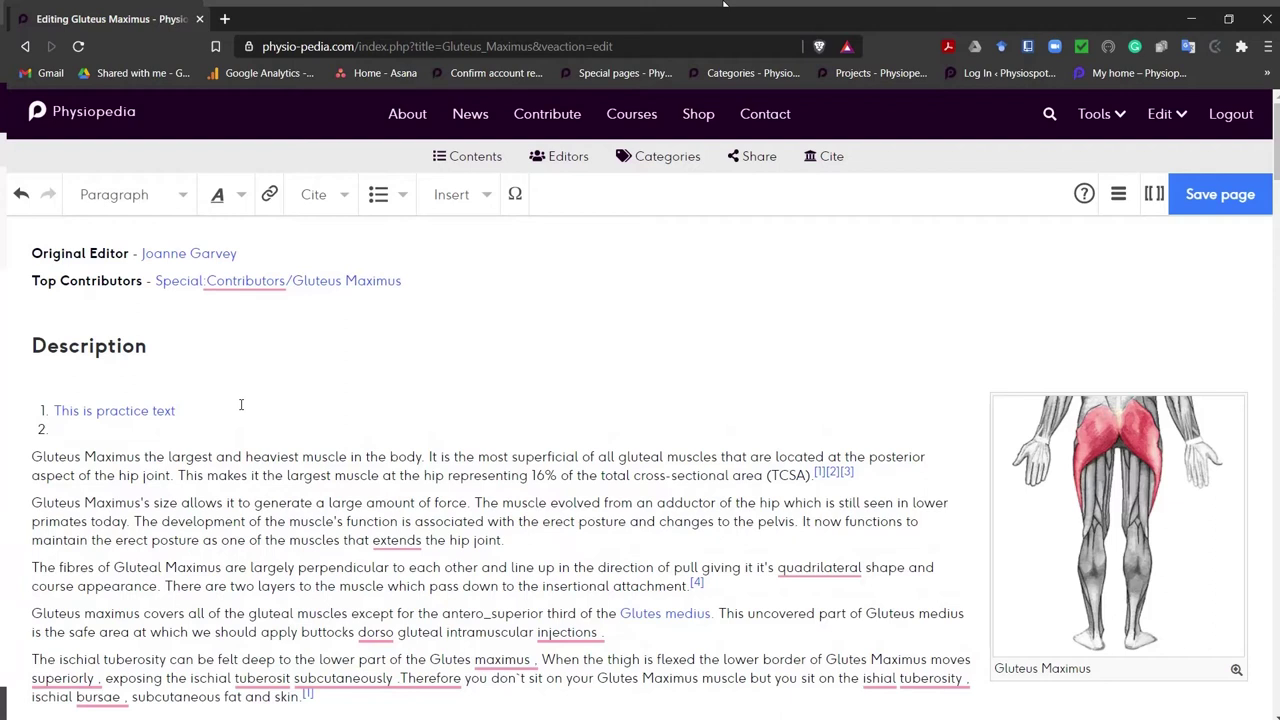
pyautogui.write('This is number 2')
pyautogui.press('Return')
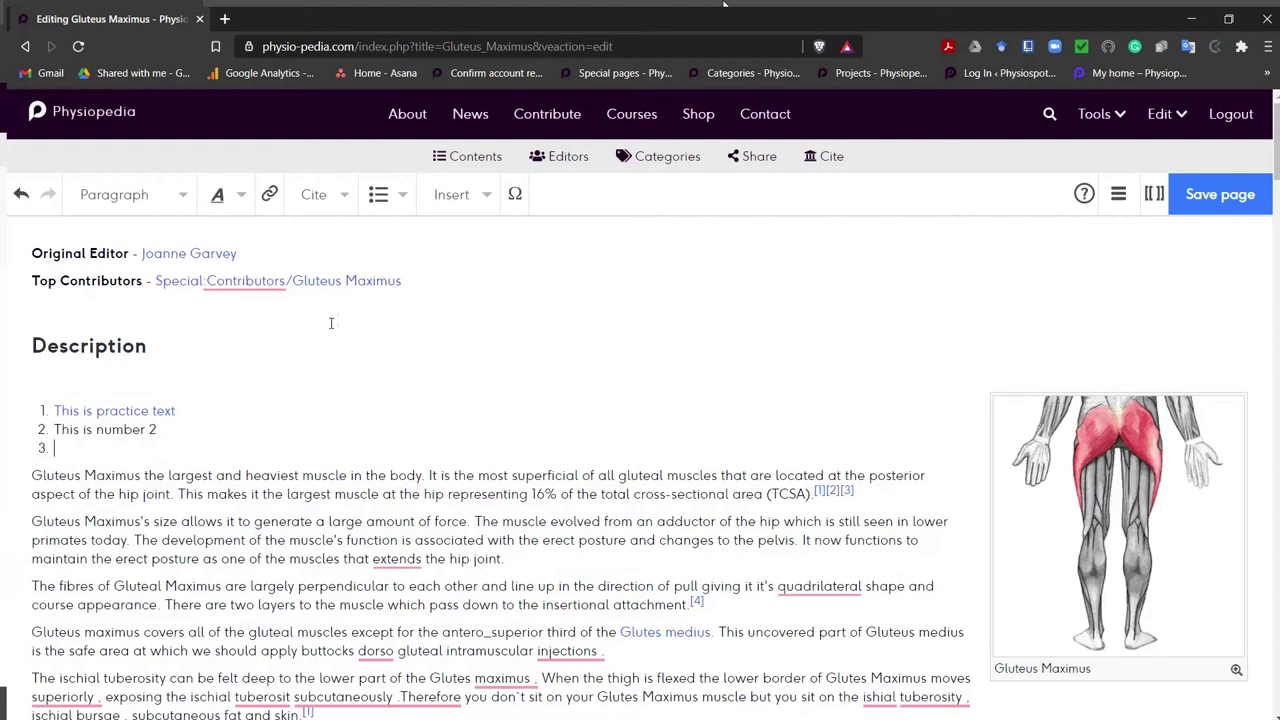
# Review the available insert options and the page's category settings, leaving both unchanged
pyautogui.click(488, 199)
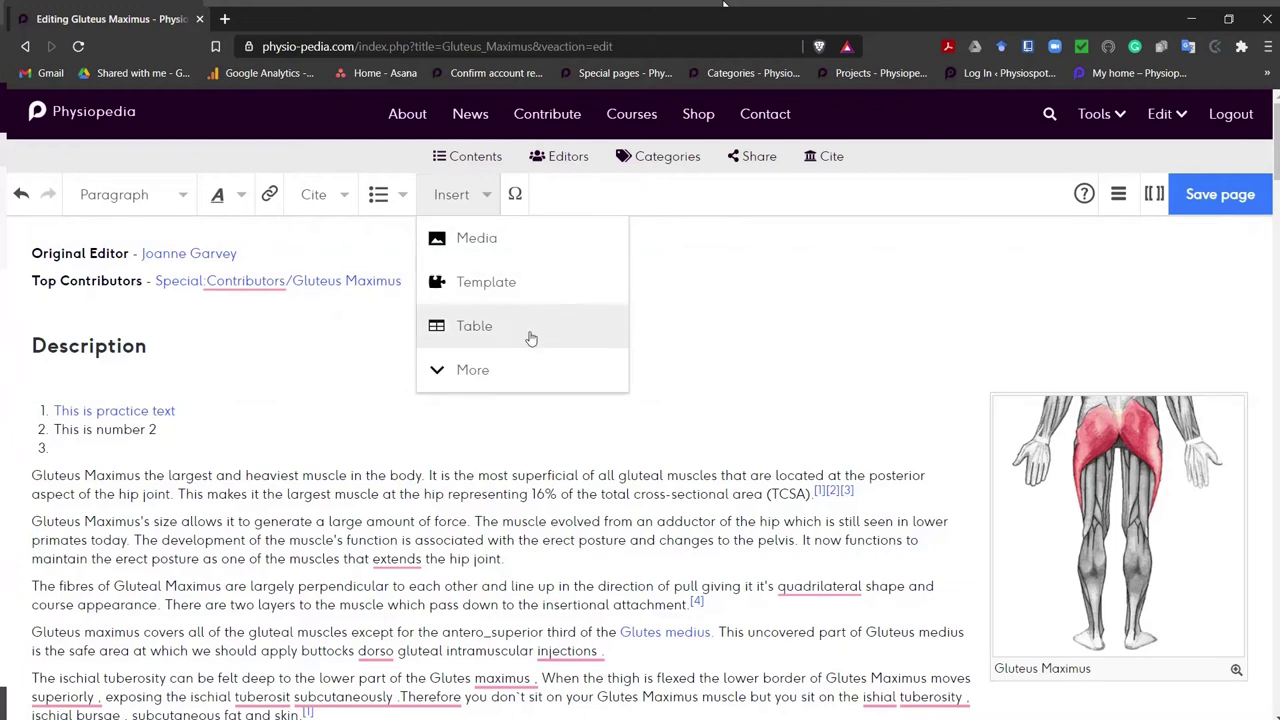
pyautogui.click(656, 339)
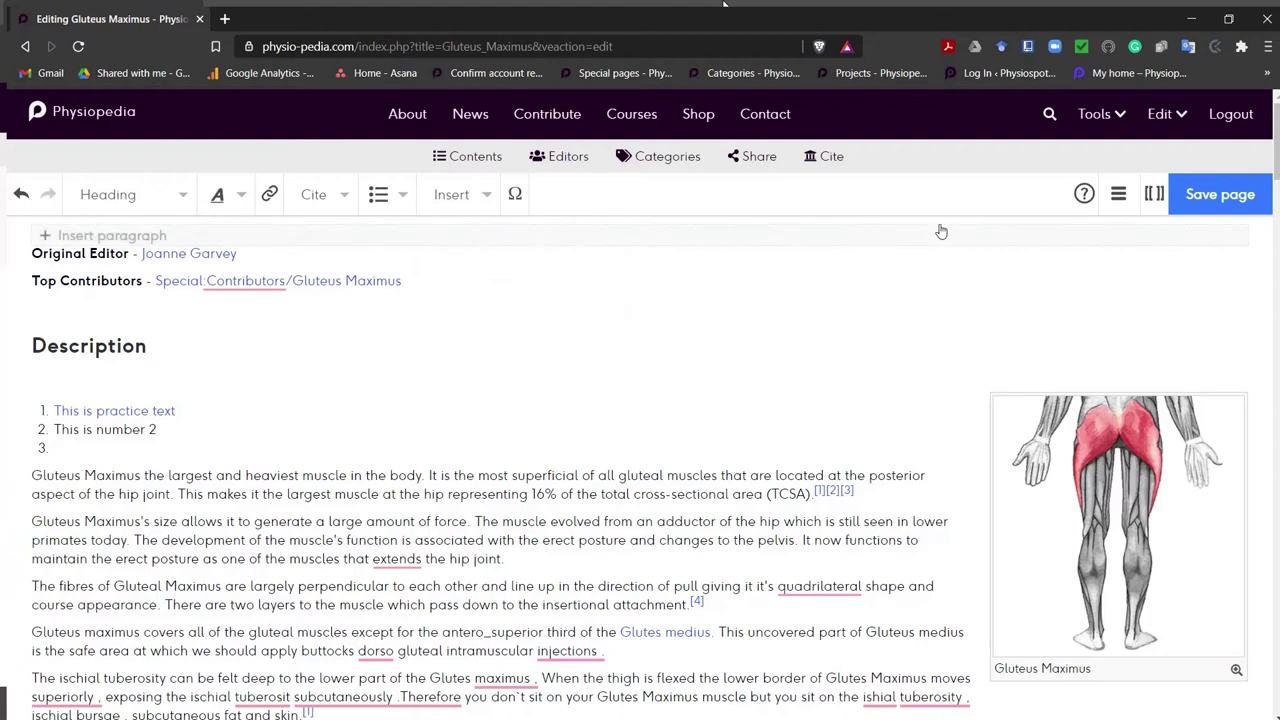
pyautogui.click(1118, 200)
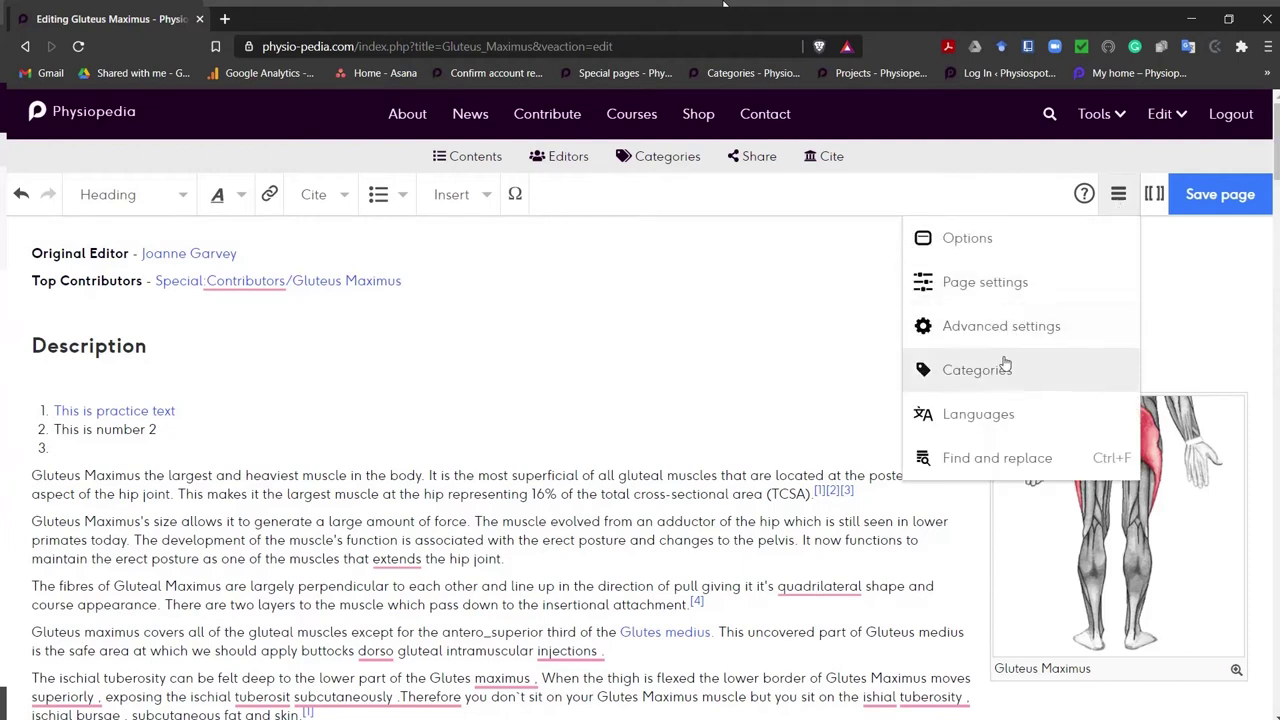
pyautogui.click(977, 370)
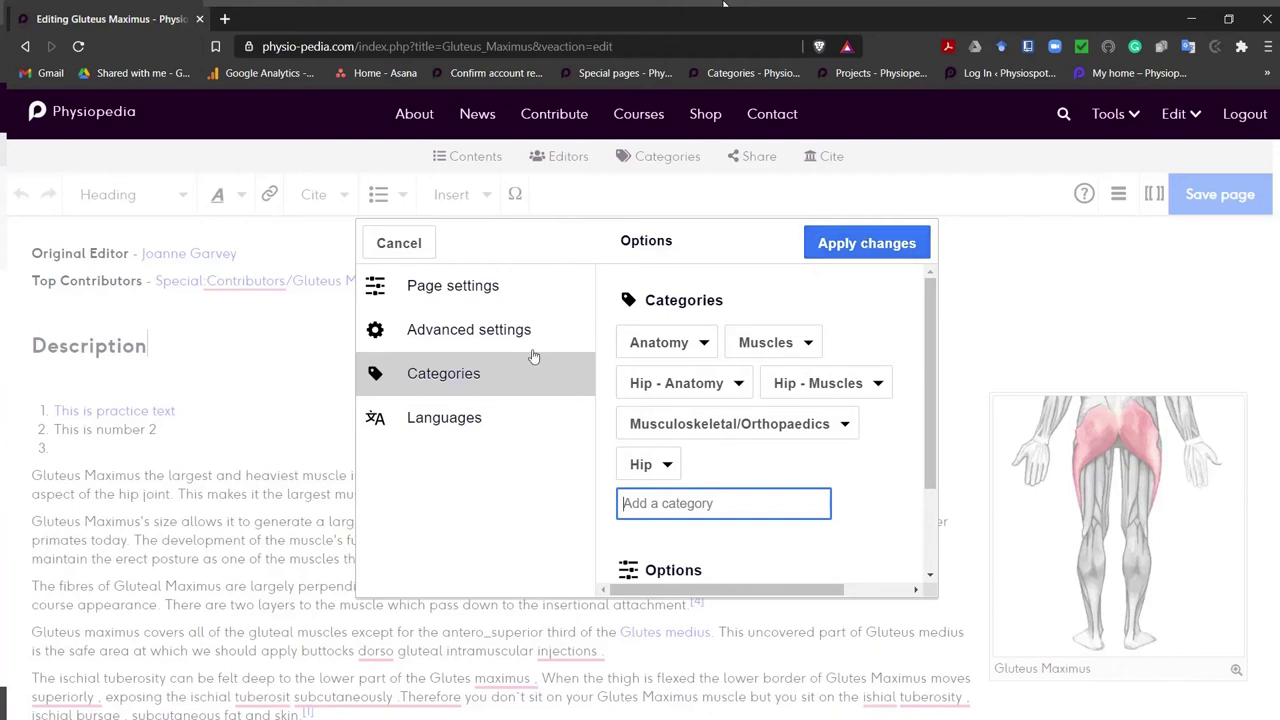
pyautogui.click(397, 247)
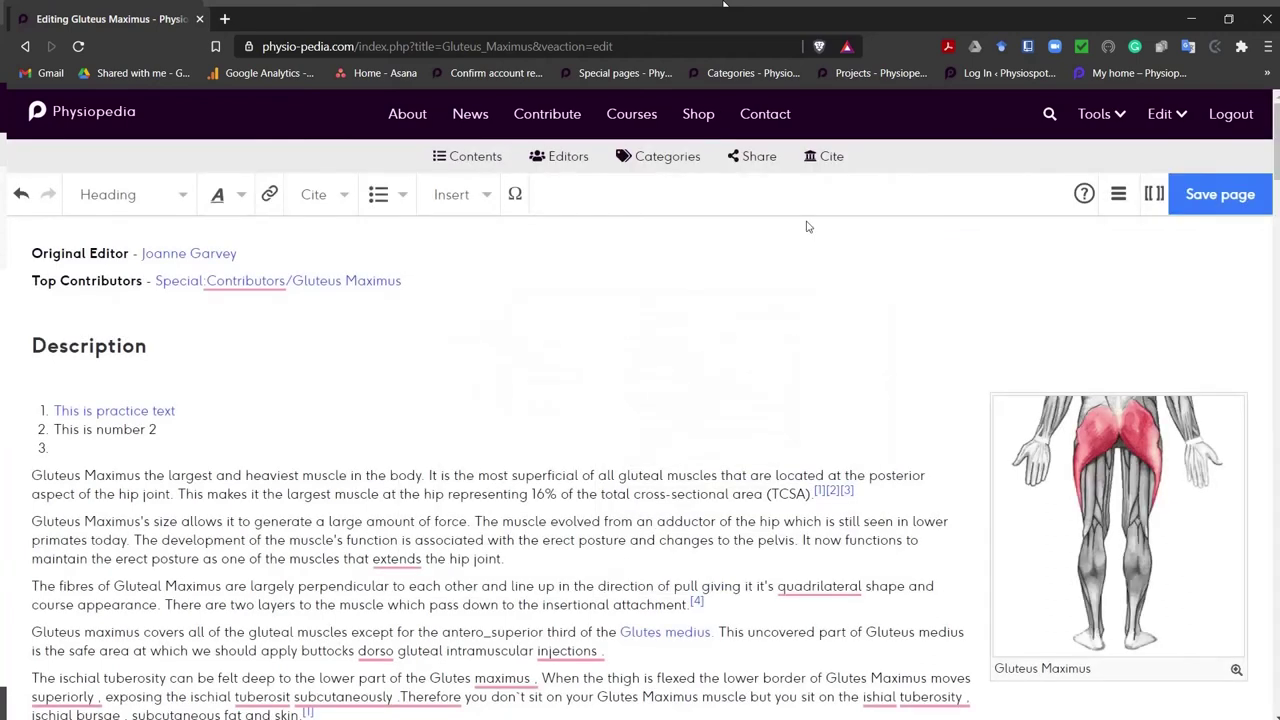
# Save the page as a minor edit with the summary "Practice text"
pyautogui.click(1218, 198)
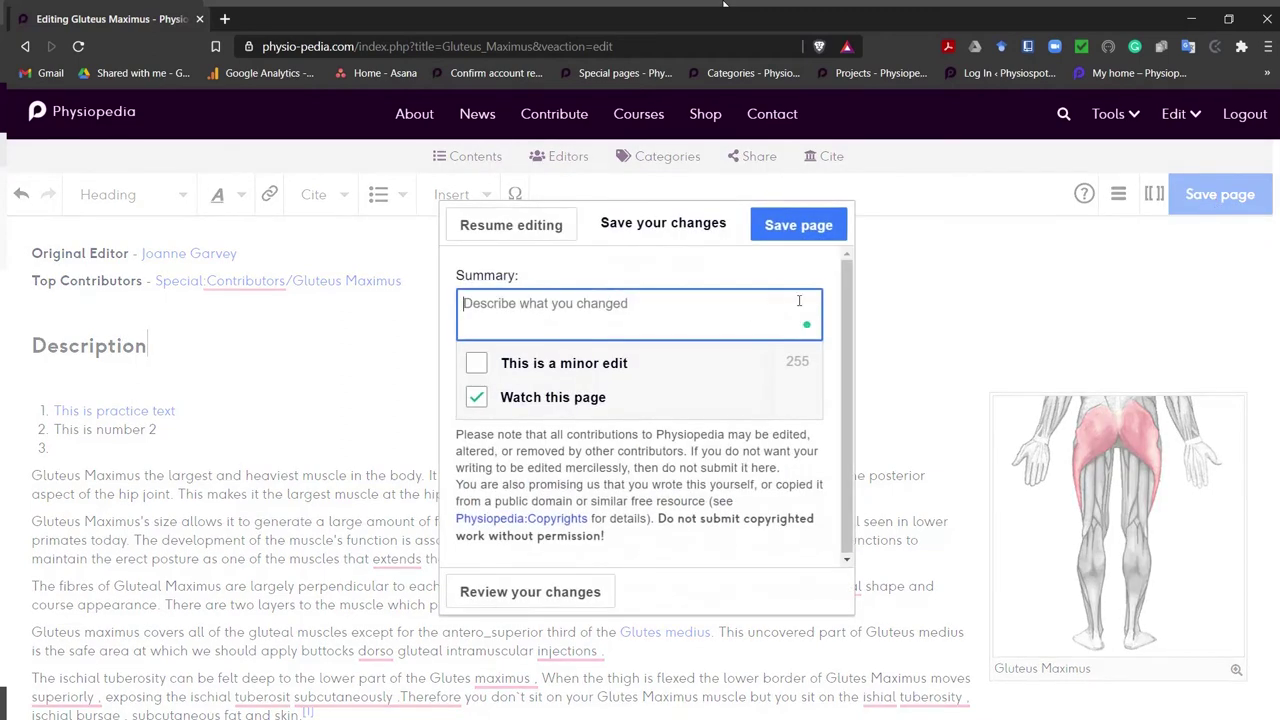
pyautogui.write('Practice text')
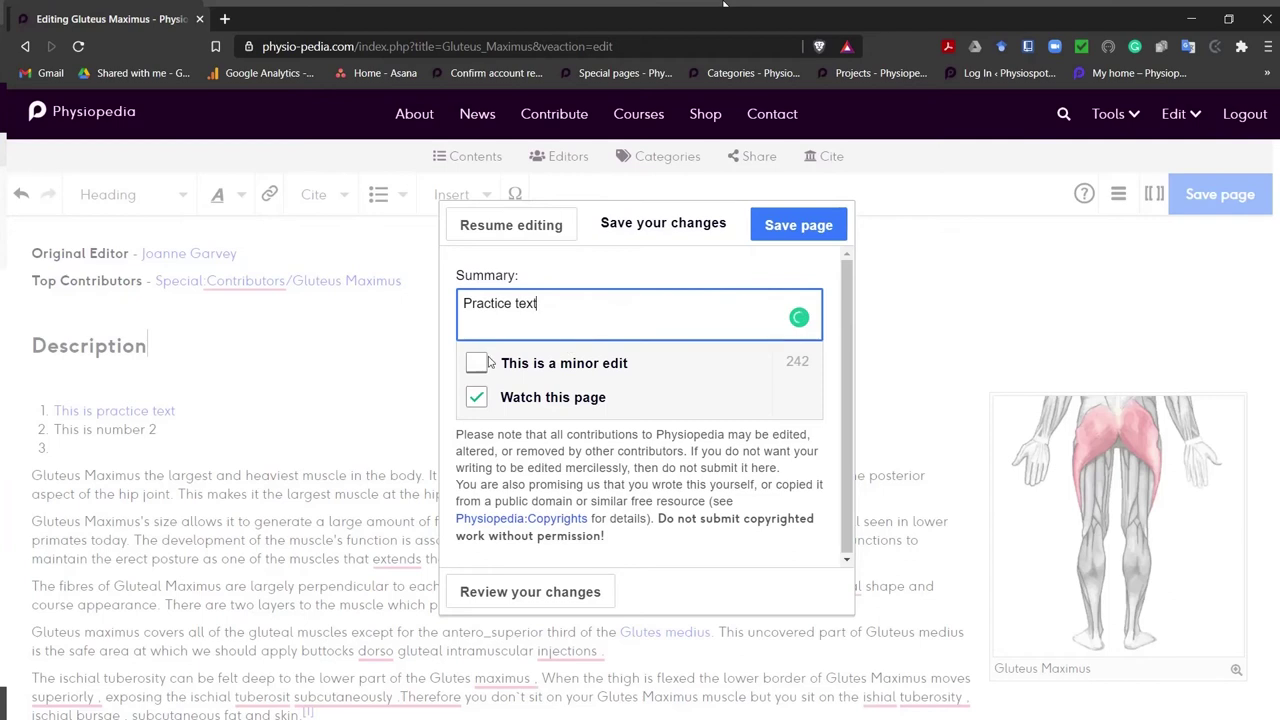
pyautogui.click(477, 363)
pyautogui.click(785, 230)
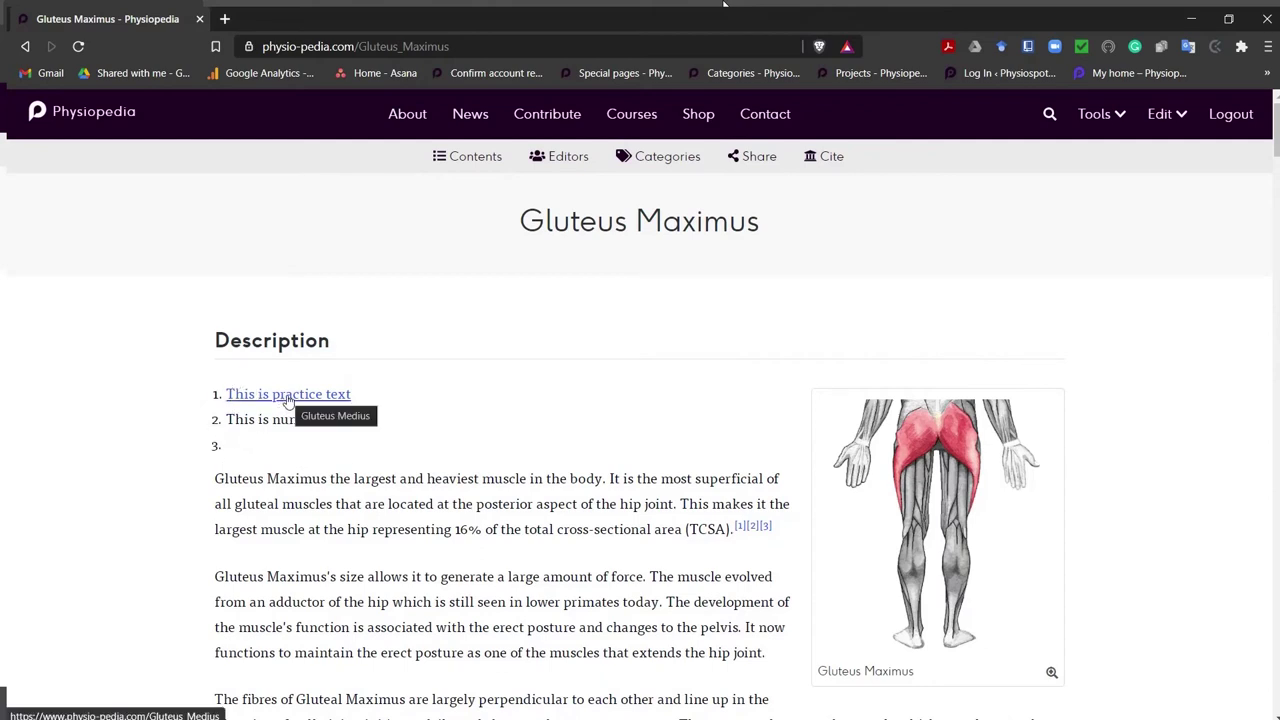
# Test the practice text link by opening the Gluteus Medius page in a new tab, and close that tab
pyautogui.middleClick(319, 407)
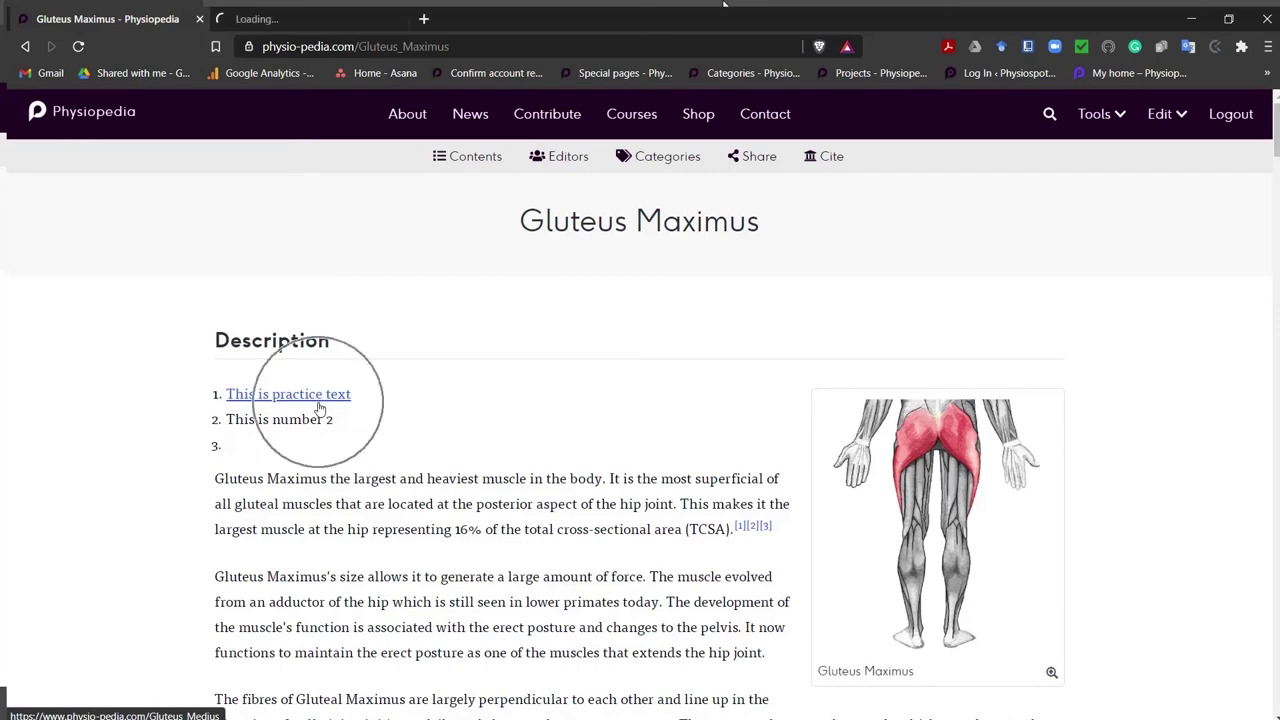
pyautogui.click(306, 16)
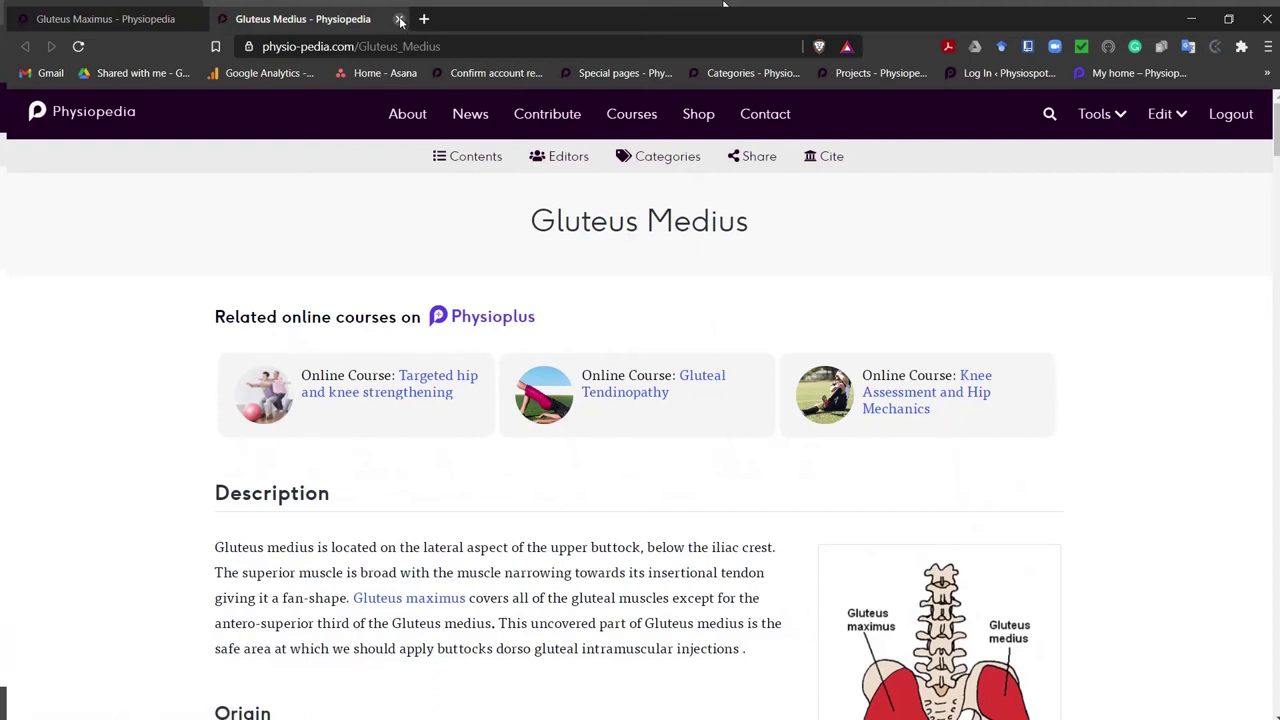
pyautogui.click(400, 20)
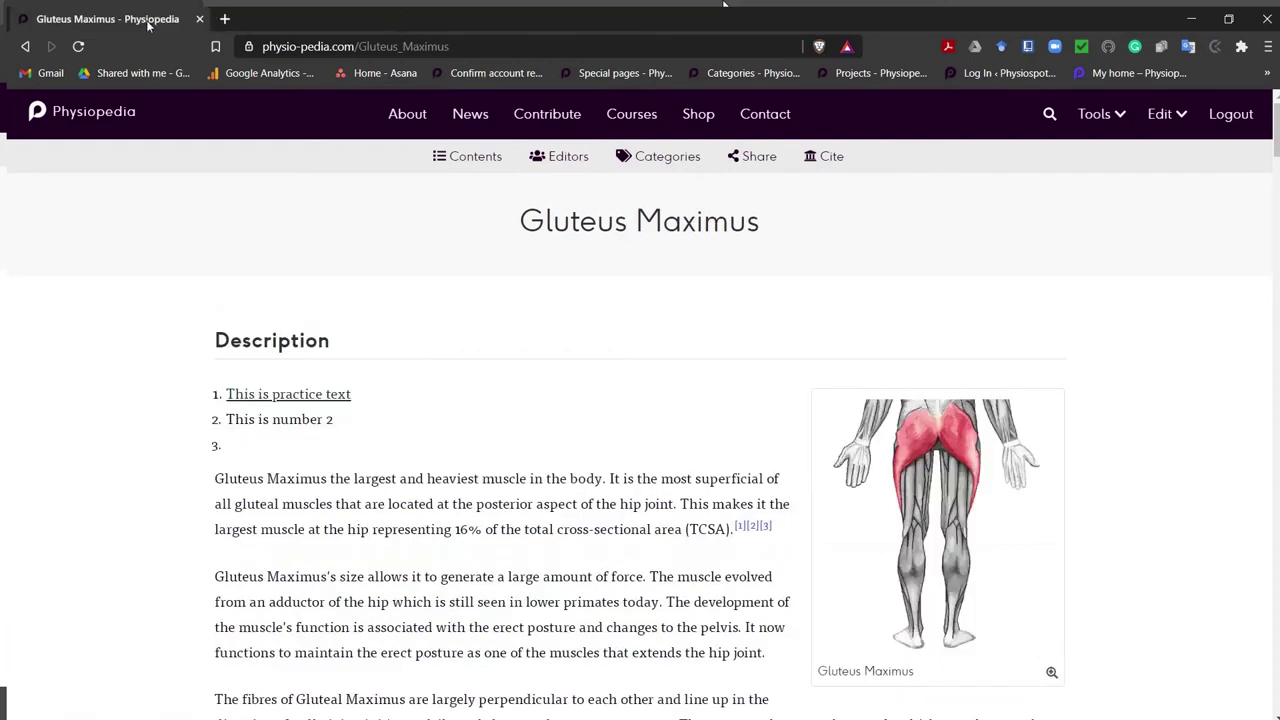
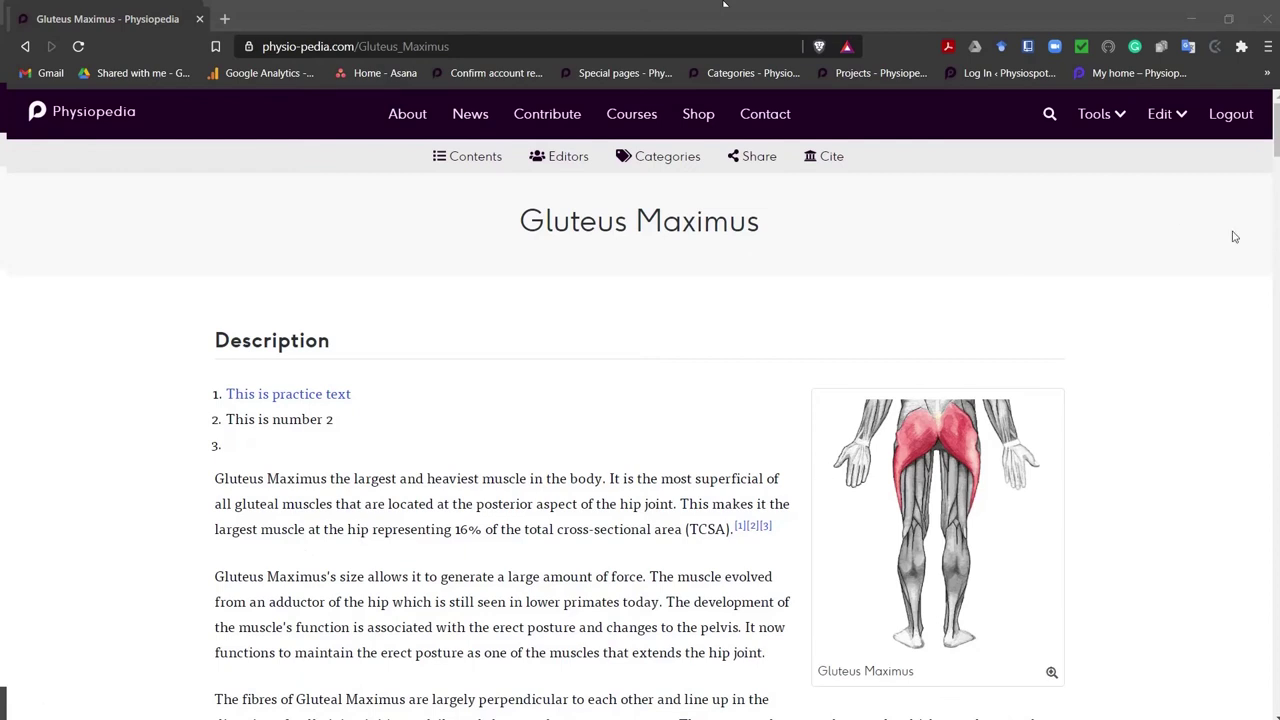
# Reopen the Gluteus Maximus page in the visual editor
pyautogui.click(1183, 119)
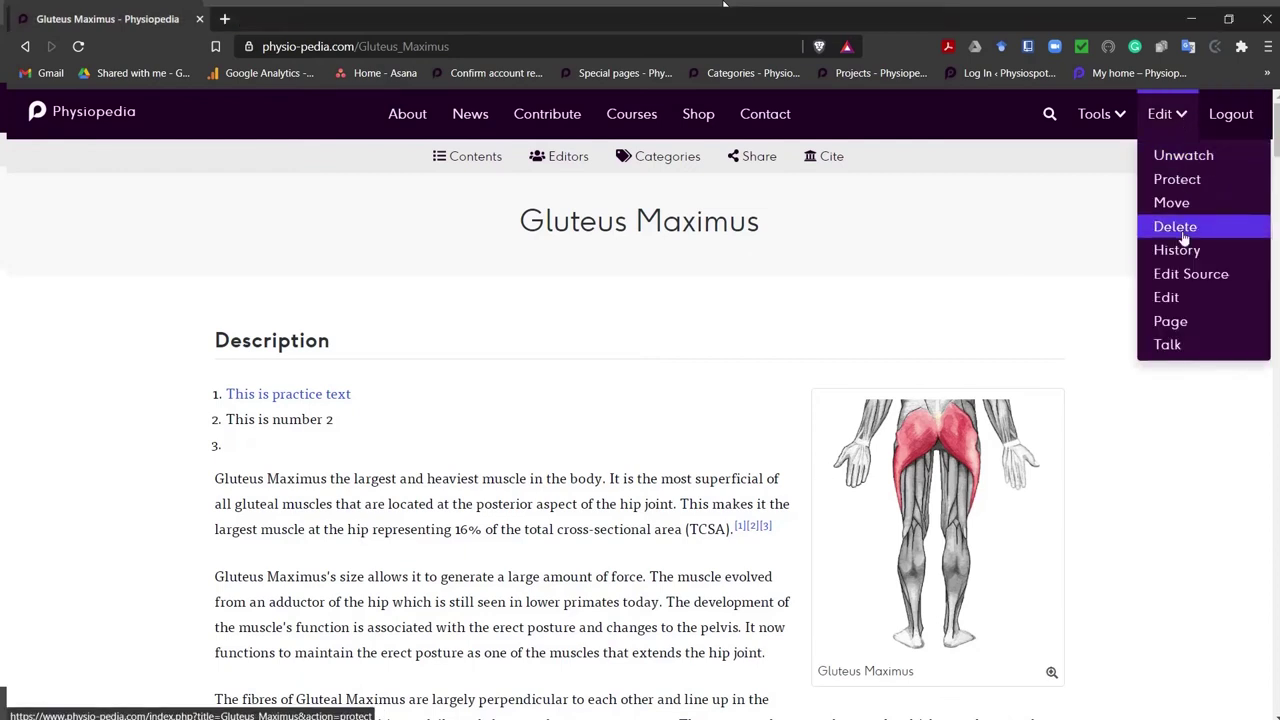
pyautogui.click(1180, 298)
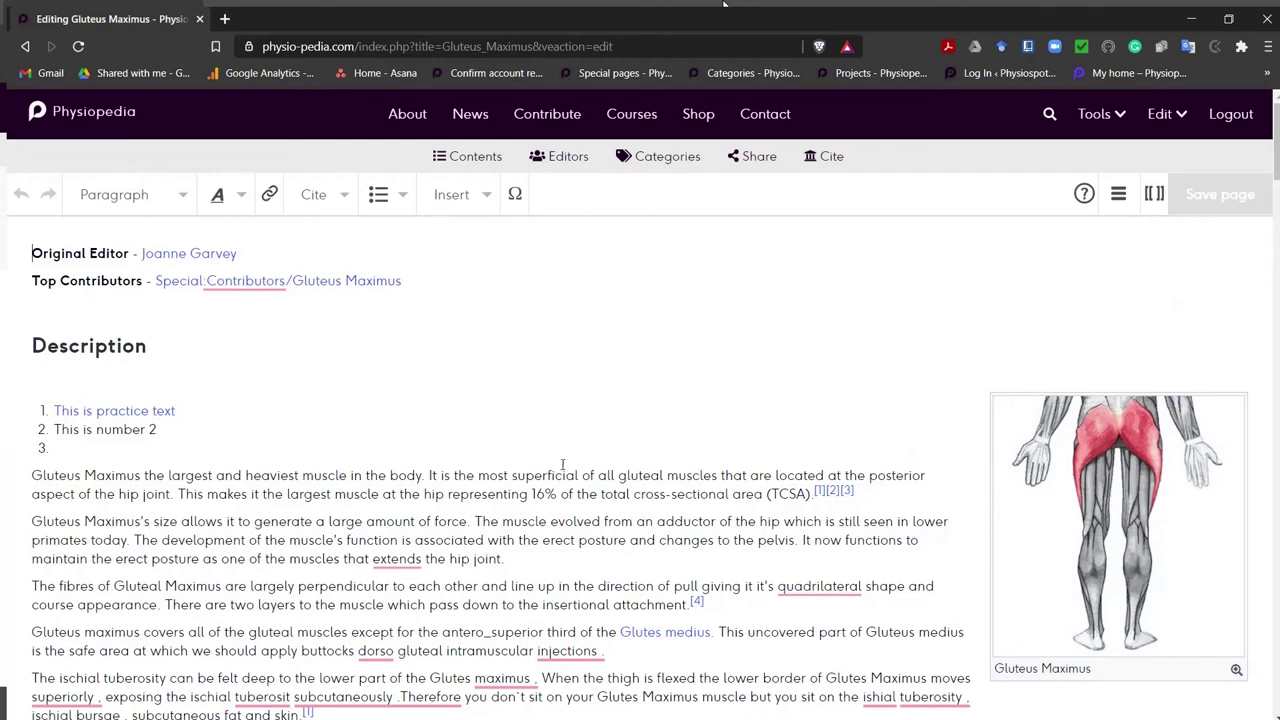
pyautogui.moveTo(101, 713)
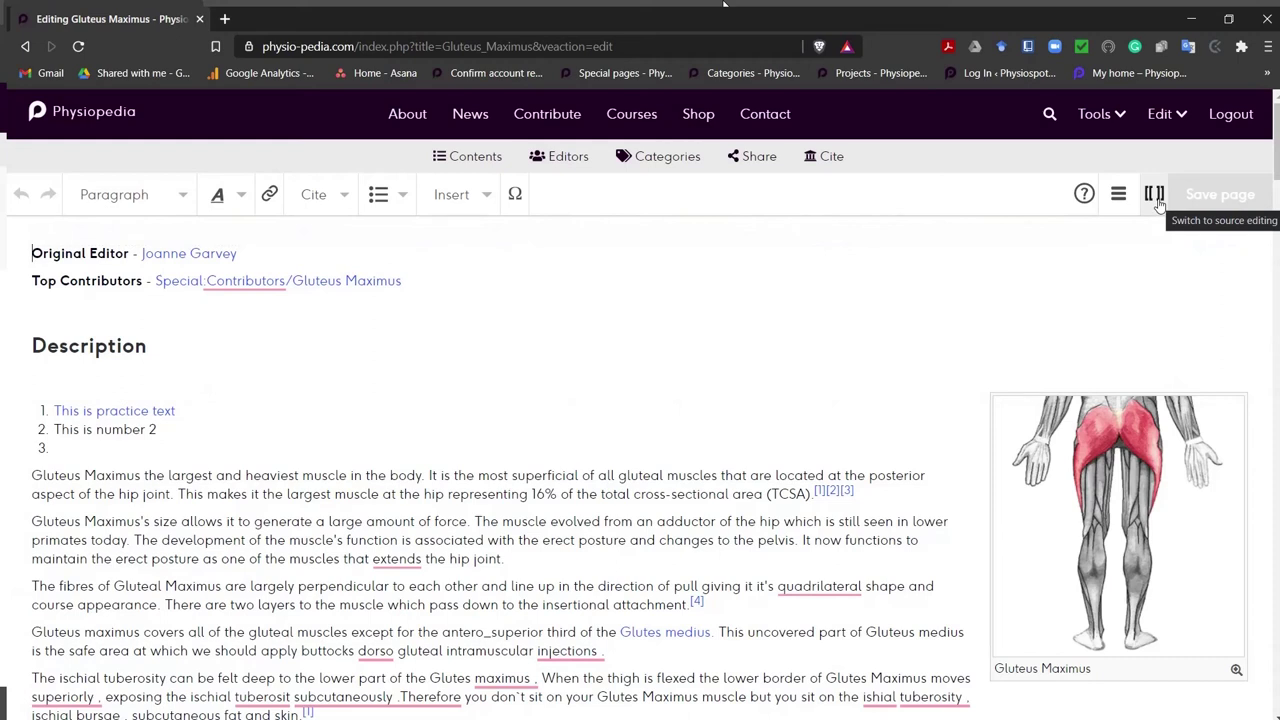
# Open the Gluteus Maximus page in source editing and delete the three numbered practice list lines under the Description heading
pyautogui.click(1173, 120)
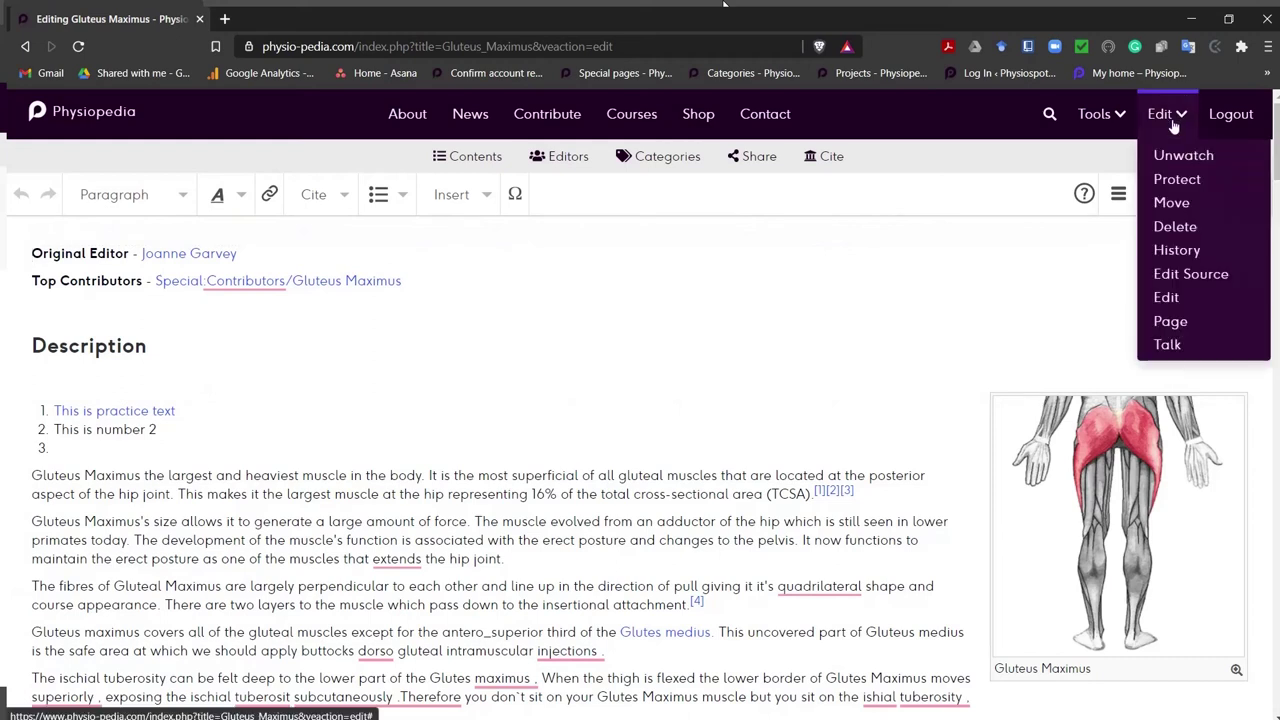
pyautogui.click(1188, 274)
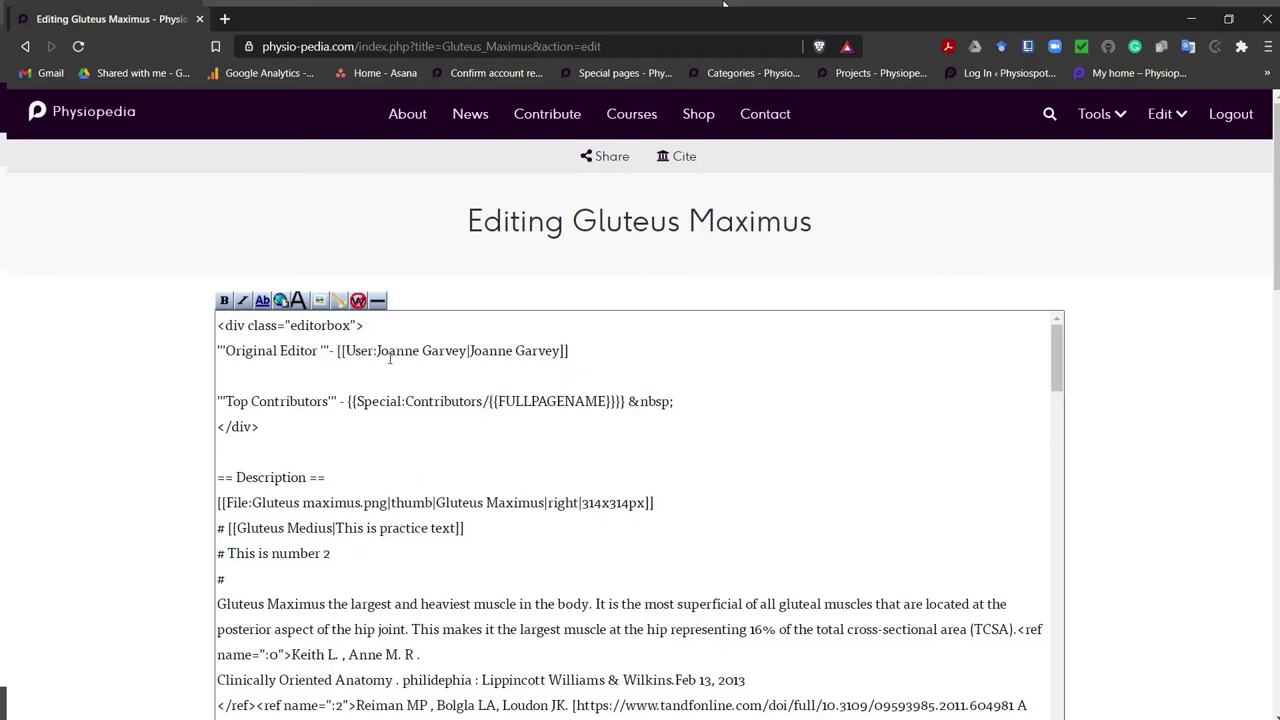
pyautogui.click(223, 529)
pyautogui.press('Delete')
pyautogui.moveTo(251, 580); pyautogui.dragTo(200, 524)
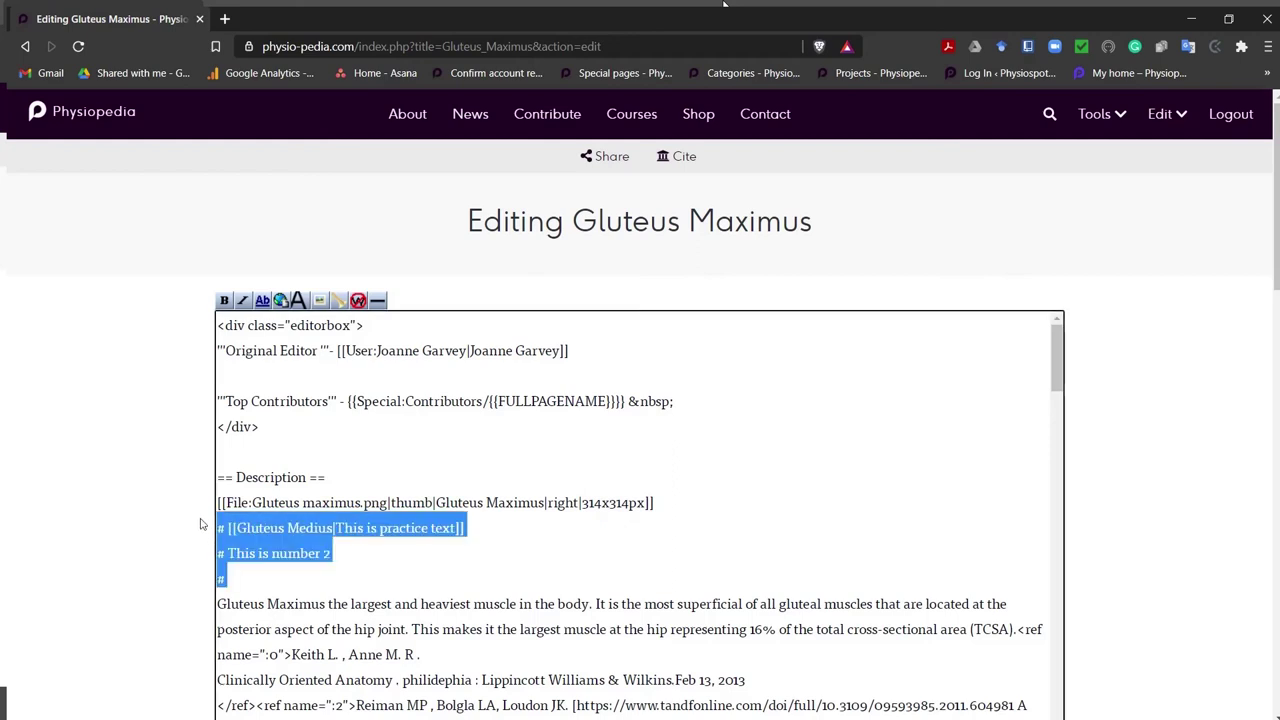
pyautogui.press('Delete')
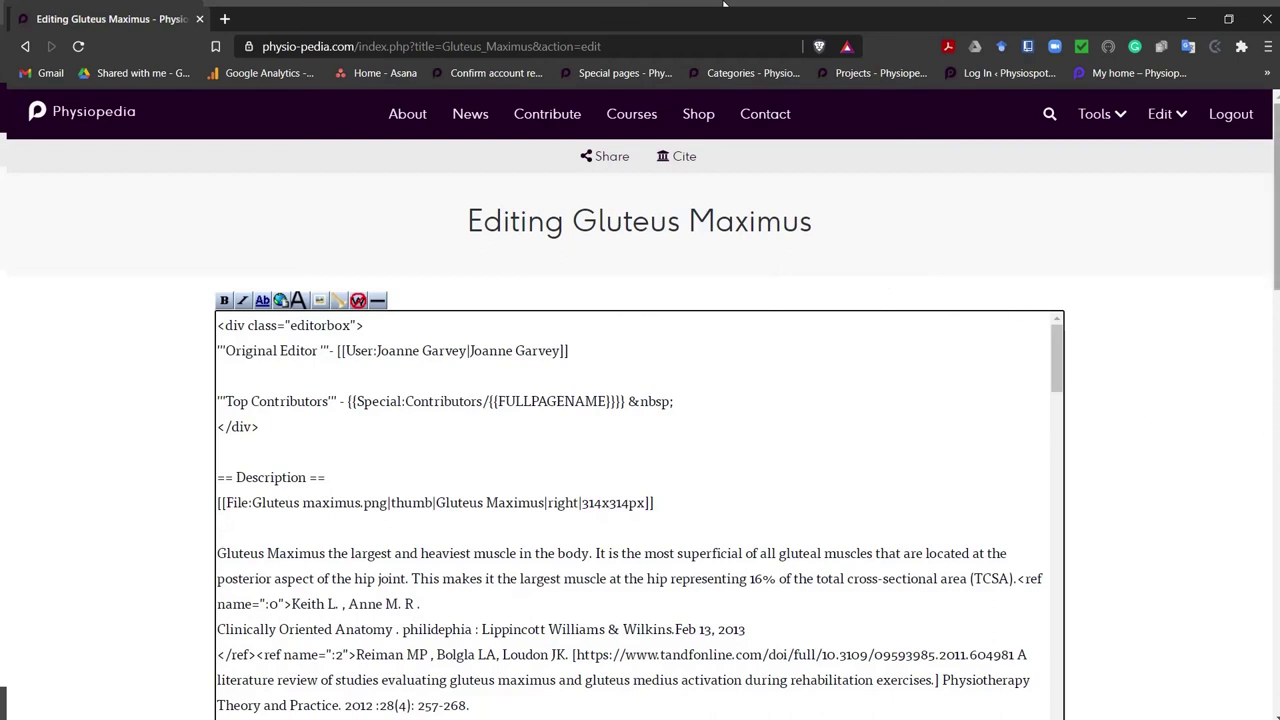
# Save the source edit of the page with the summary left blank and the minor edit option off
pyautogui.moveTo(1276, 206); pyautogui.dragTo(1270, 419)
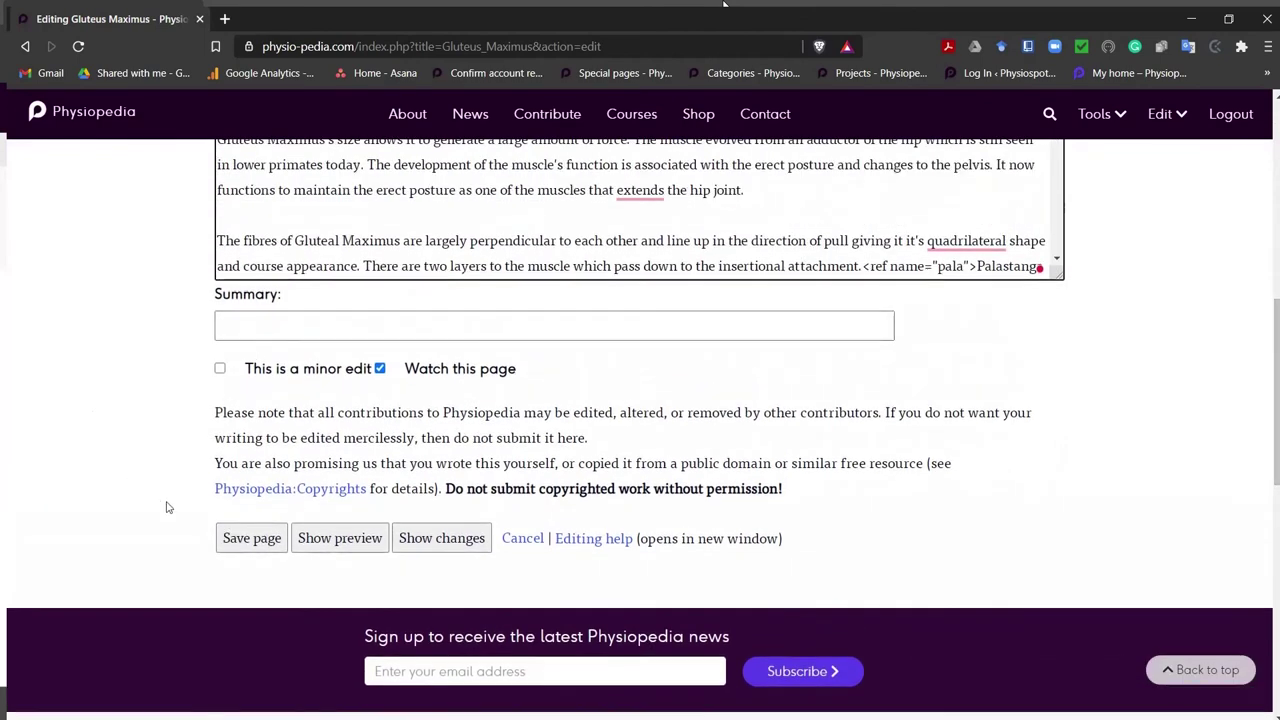
pyautogui.click(251, 538)
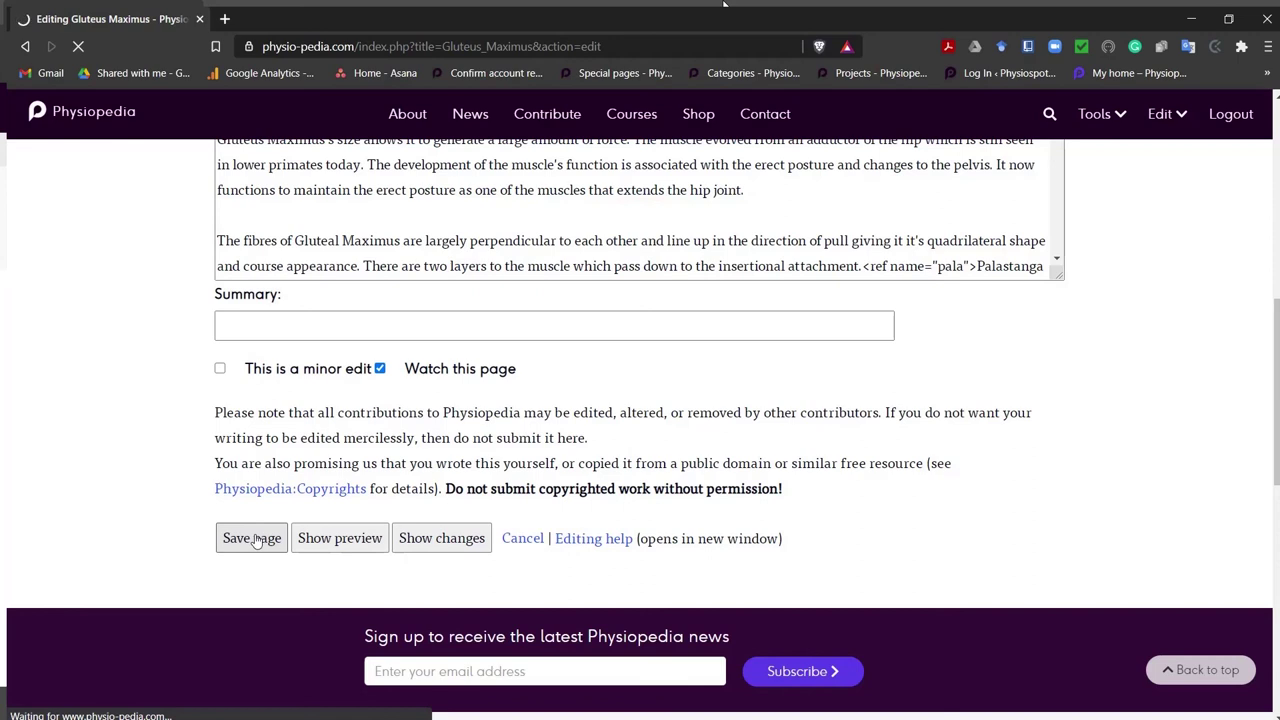